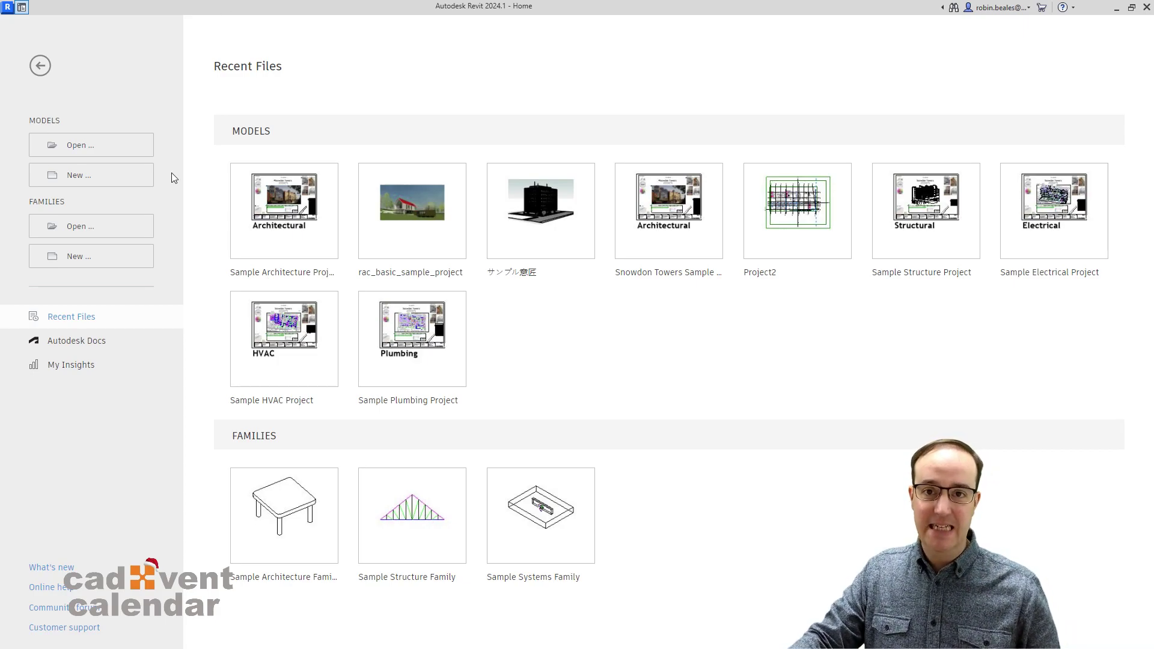
Create Project10 from the Construction Template and draw a closed rectangle of four exterior walls on Level 0.
{"action": "left_click", "coordinate": [89, 175]}
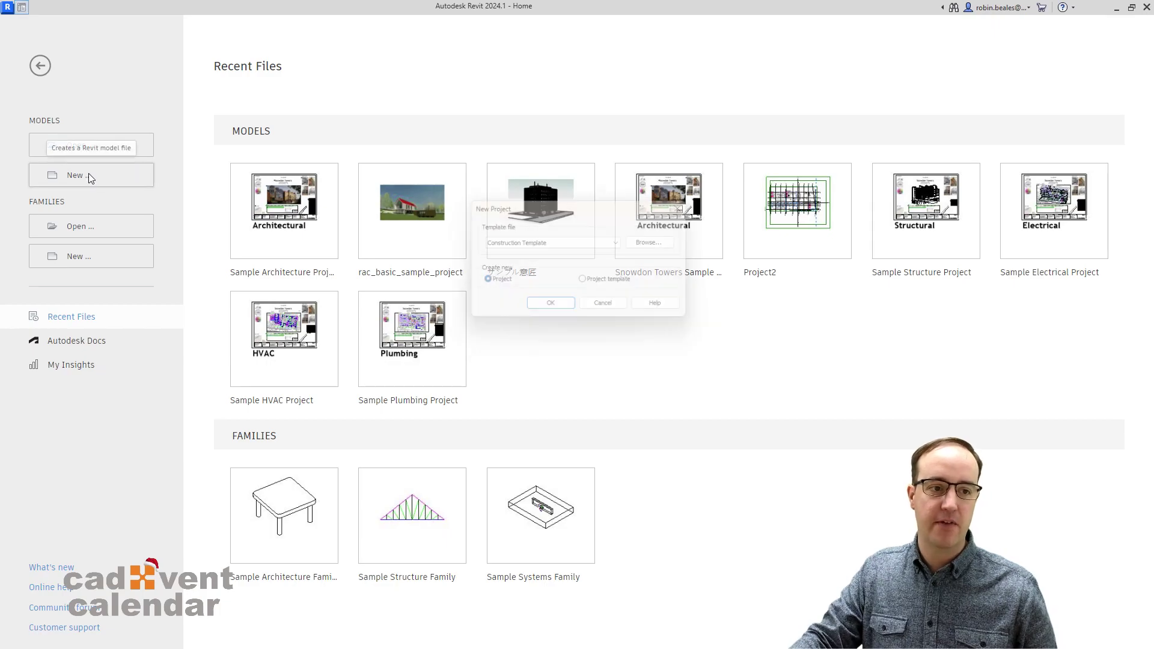
{"action": "left_click", "coordinate": [555, 310]}
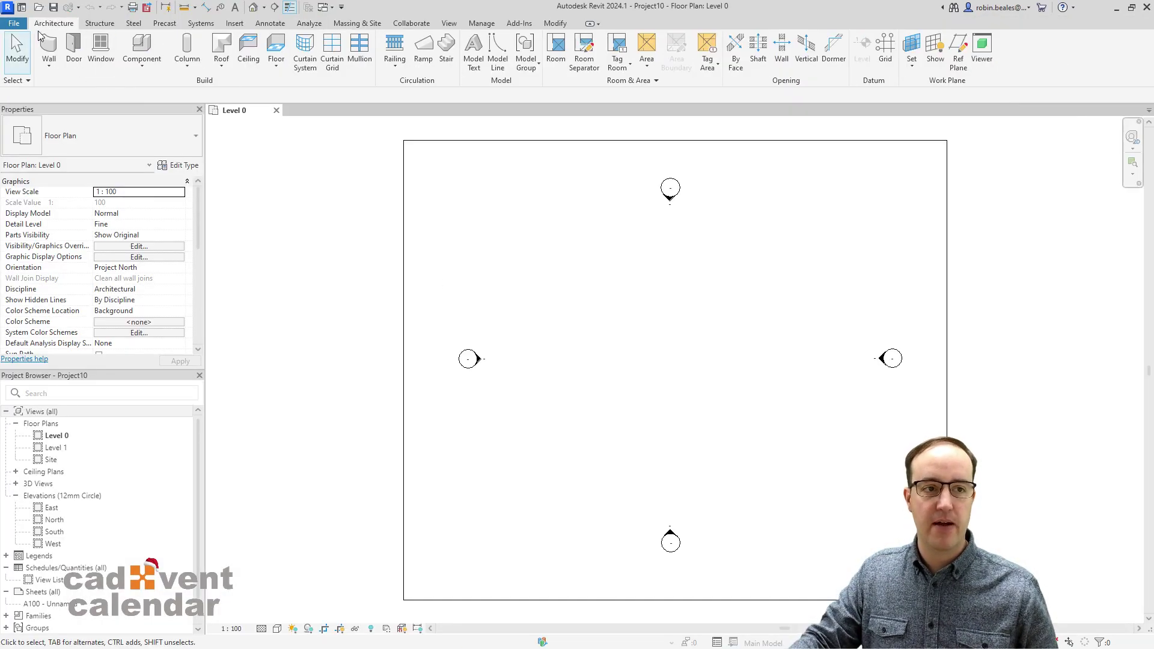
{"action": "left_click", "coordinate": [49, 45]}
{"action": "left_click", "coordinate": [570, 409]}
{"action": "left_click", "coordinate": [569, 246]}
{"action": "left_click", "coordinate": [793, 245]}
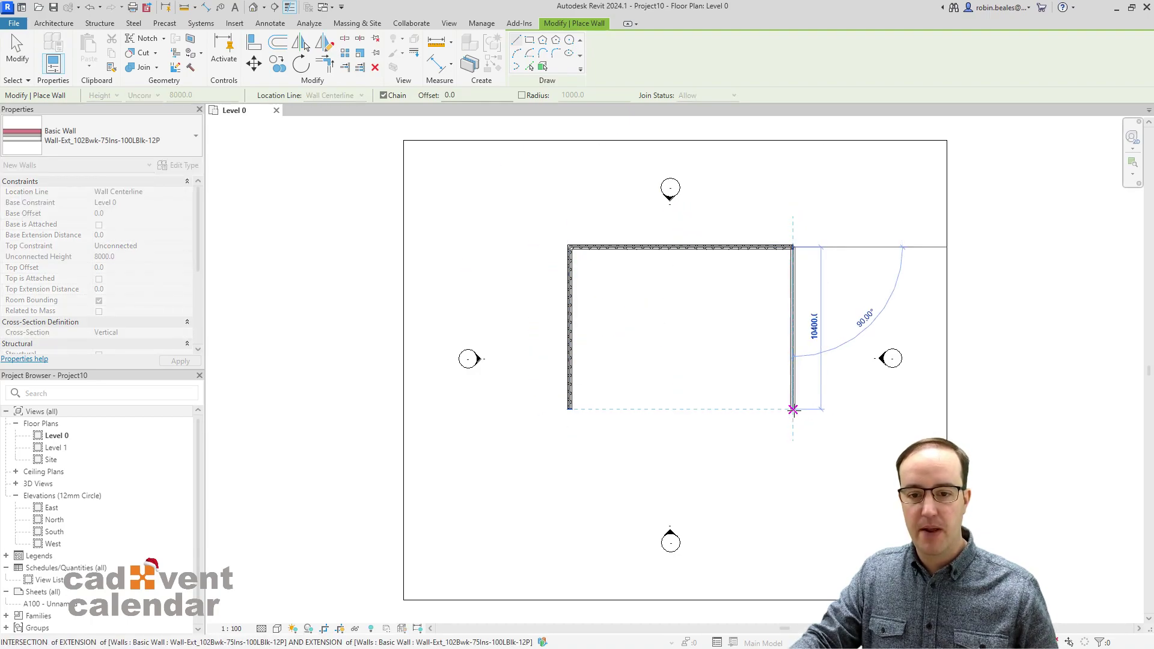
{"action": "left_click", "coordinate": [793, 409]}
{"action": "left_click", "coordinate": [569, 409]}
{"action": "right_click", "coordinate": [515, 257]}
{"action": "left_click", "coordinate": [537, 269]}
{"action": "key", "text": "Escape"}
{"action": "scroll", "coordinate": [528, 301], "scroll_direction": "up", "scroll_amount": 3}
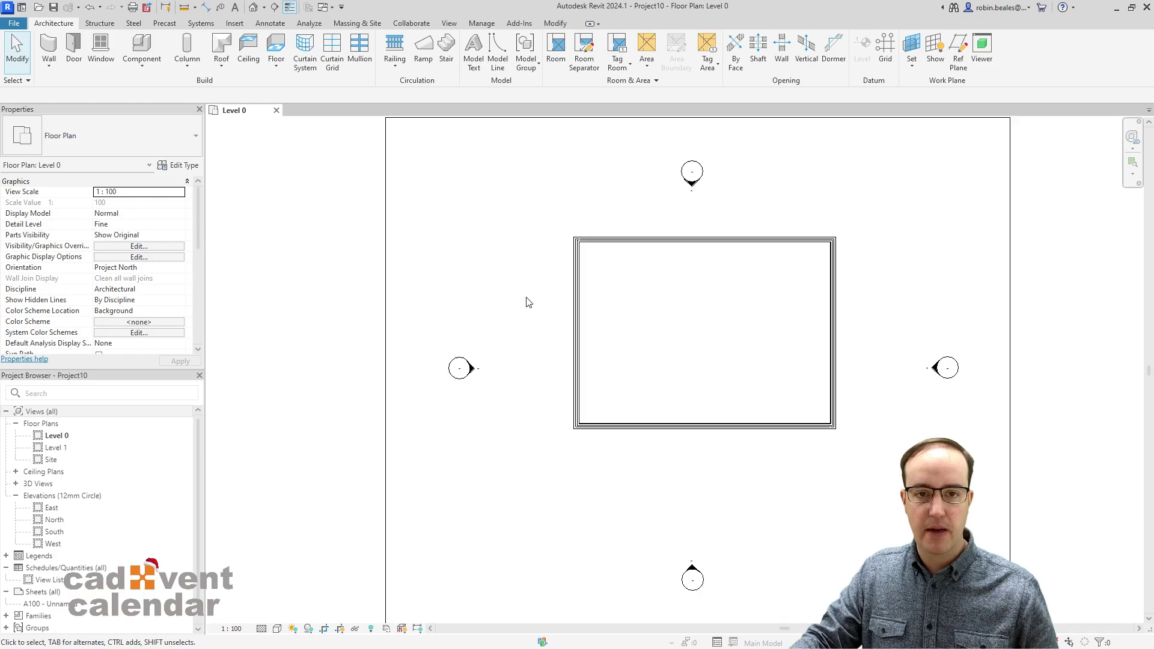
Draw a Wall-Int_12P-100Blk-12P partition across the building from the left to the right exterior wall.
{"action": "left_click", "coordinate": [59, 48]}
{"action": "left_click", "coordinate": [99, 141]}
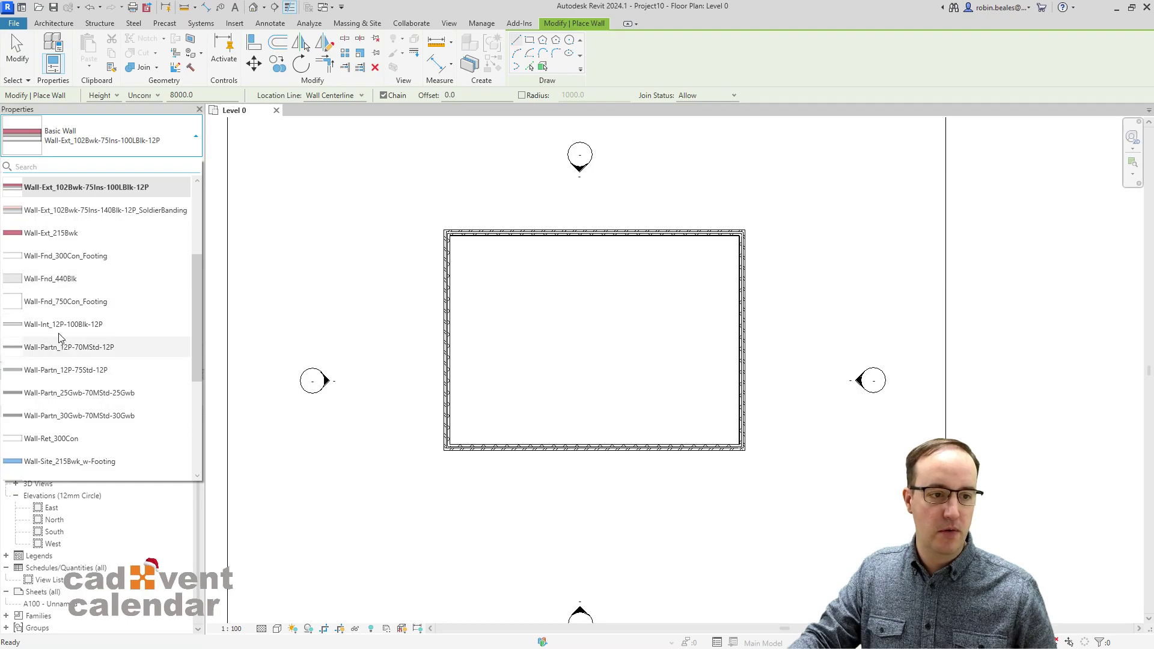
{"action": "left_click", "coordinate": [71, 324]}
{"action": "left_click", "coordinate": [450, 291]}
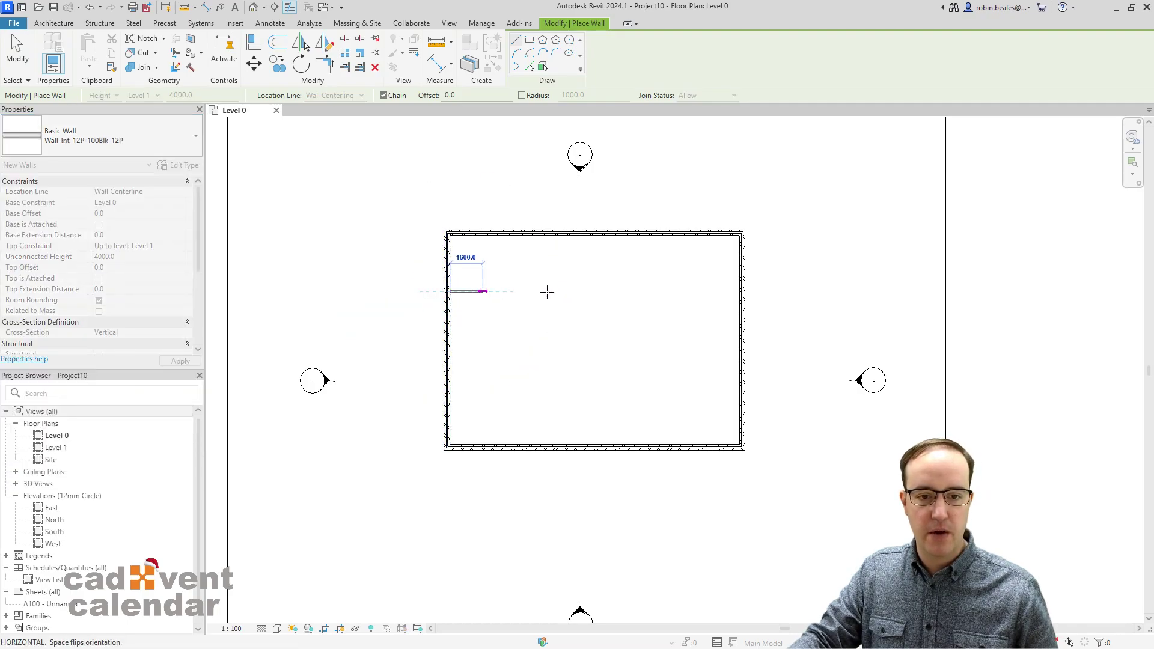
{"action": "left_click", "coordinate": [738, 292]}
{"action": "key", "text": "Escape"}
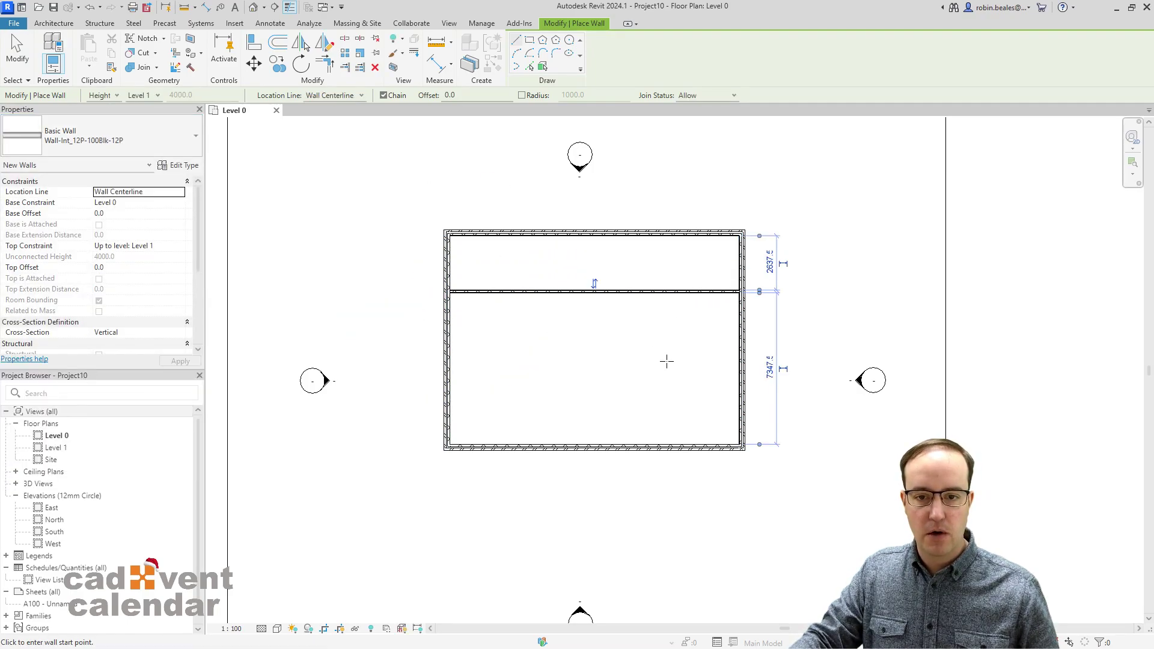
Add the corridor wall from the right wall and two vertical room dividers above it.
{"action": "left_click", "coordinate": [739, 365]}
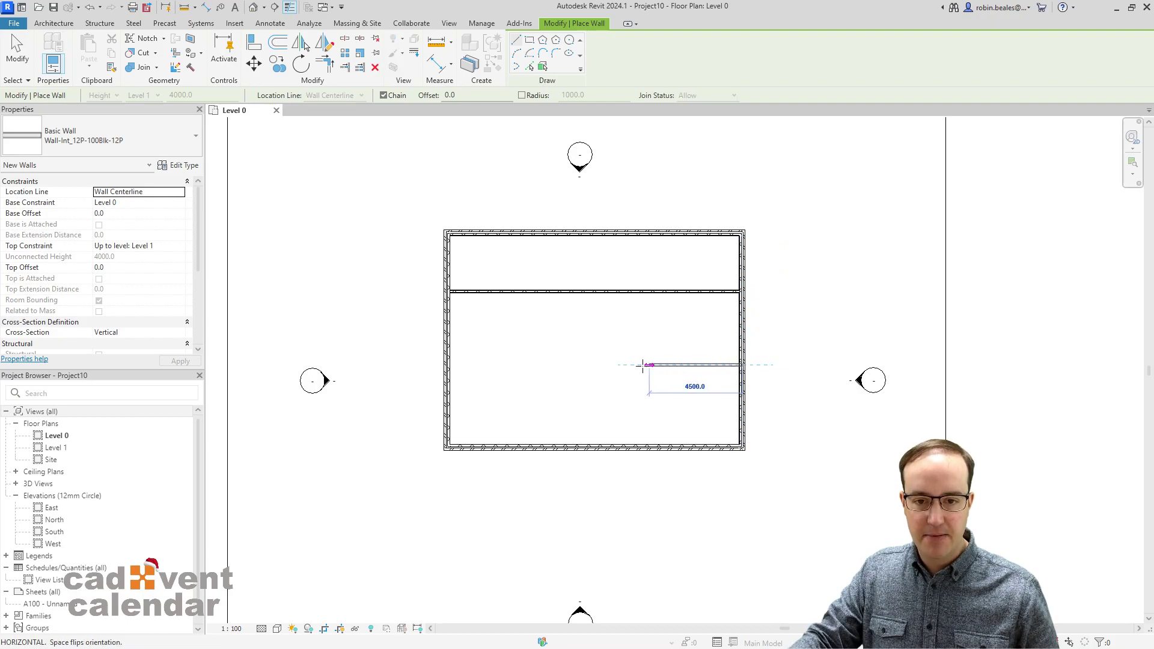
{"action": "left_click", "coordinate": [556, 365]}
{"action": "left_click", "coordinate": [555, 292]}
{"action": "key", "text": "Escape"}
{"action": "left_click", "coordinate": [613, 292]}
{"action": "left_click", "coordinate": [613, 364]}
{"action": "key", "text": "Escape"}
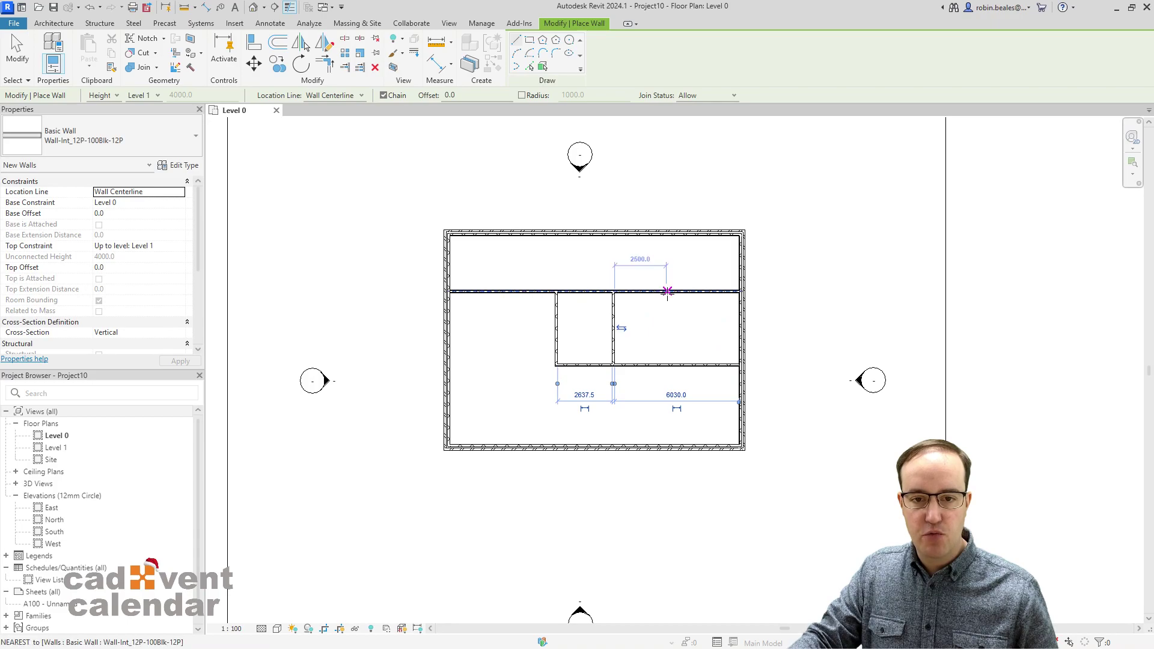
{"action": "left_click", "coordinate": [666, 292]}
{"action": "left_click", "coordinate": [665, 364]}
{"action": "key", "text": "Escape"}
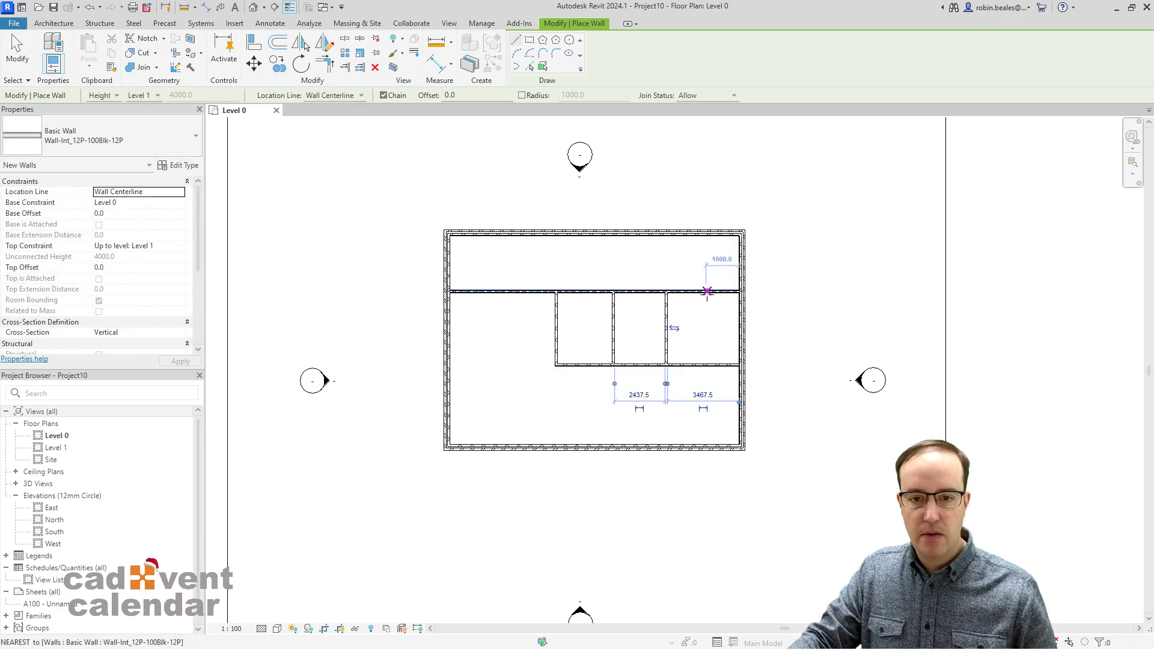
Enclose two lower-right rooms with L-shaped walls running down to the bottom exterior wall.
{"action": "left_click", "coordinate": [741, 411]}
{"action": "left_click", "coordinate": [666, 412]}
{"action": "left_click", "coordinate": [665, 446]}
{"action": "key", "text": "Escape"}
{"action": "left_click", "coordinate": [665, 412]}
{"action": "left_click", "coordinate": [613, 412]}
{"action": "left_click", "coordinate": [613, 445]}
{"action": "right_click", "coordinate": [529, 387]}
{"action": "left_click", "coordinate": [547, 394]}
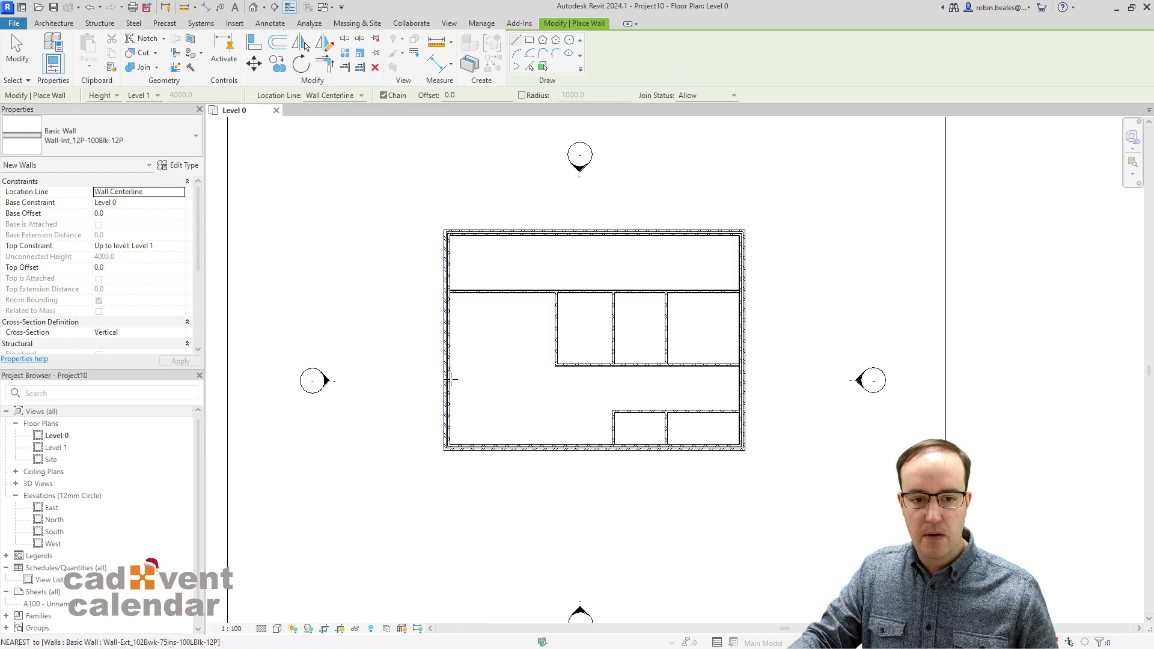
Add an L-shaped wall forming the lower-left room, then exit wall drawing.
{"action": "left_click", "coordinate": [450, 379]}
{"action": "left_click", "coordinate": [520, 378]}
{"action": "left_click", "coordinate": [521, 446]}
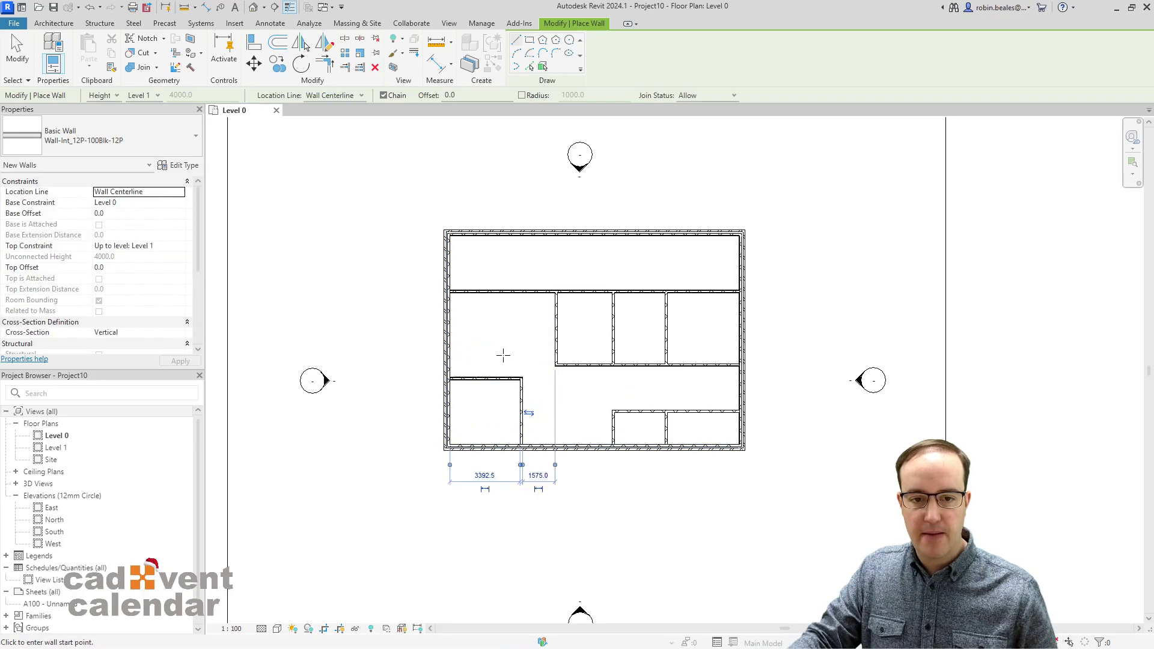
{"action": "right_click", "coordinate": [510, 354]}
{"action": "left_click", "coordinate": [524, 362]}
{"action": "right_click", "coordinate": [308, 202]}
{"action": "left_click", "coordinate": [317, 207]}
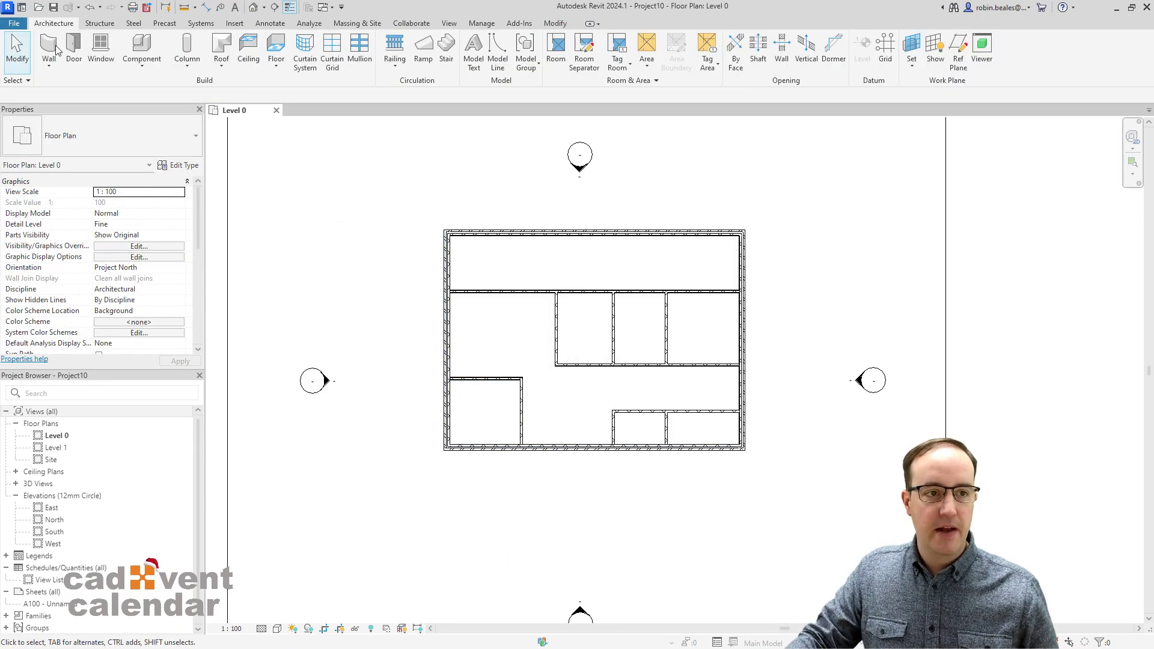
Place Doors_ExtDbl_Flush double doors in the left and right exterior walls.
{"action": "left_click", "coordinate": [73, 48]}
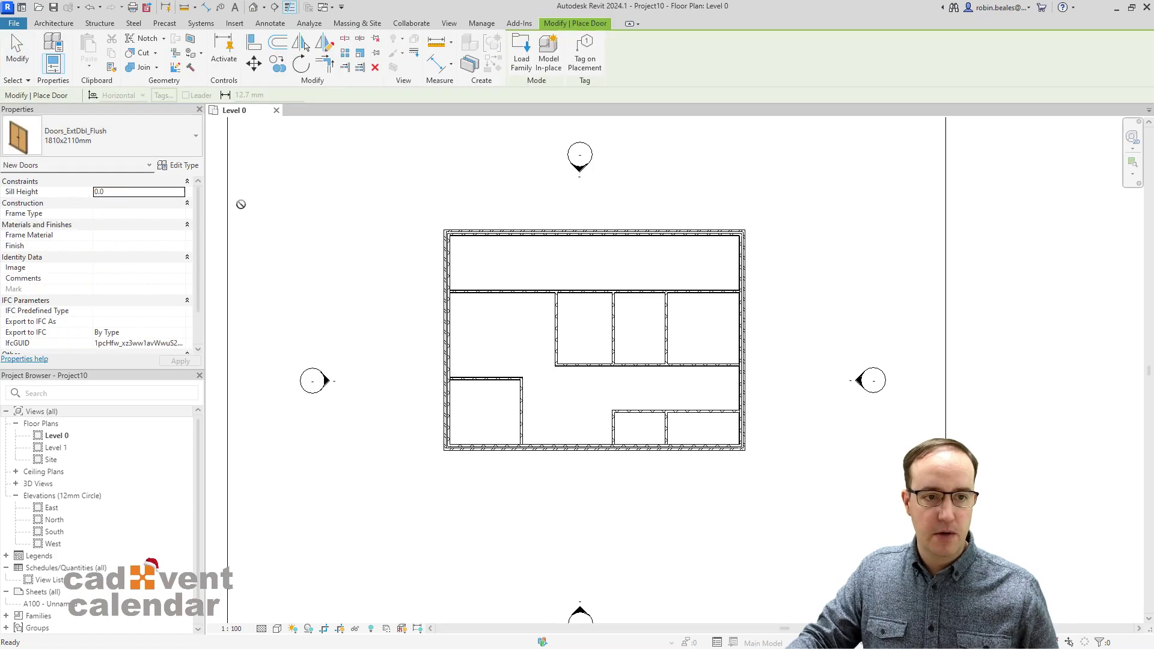
{"action": "left_click", "coordinate": [443, 265]}
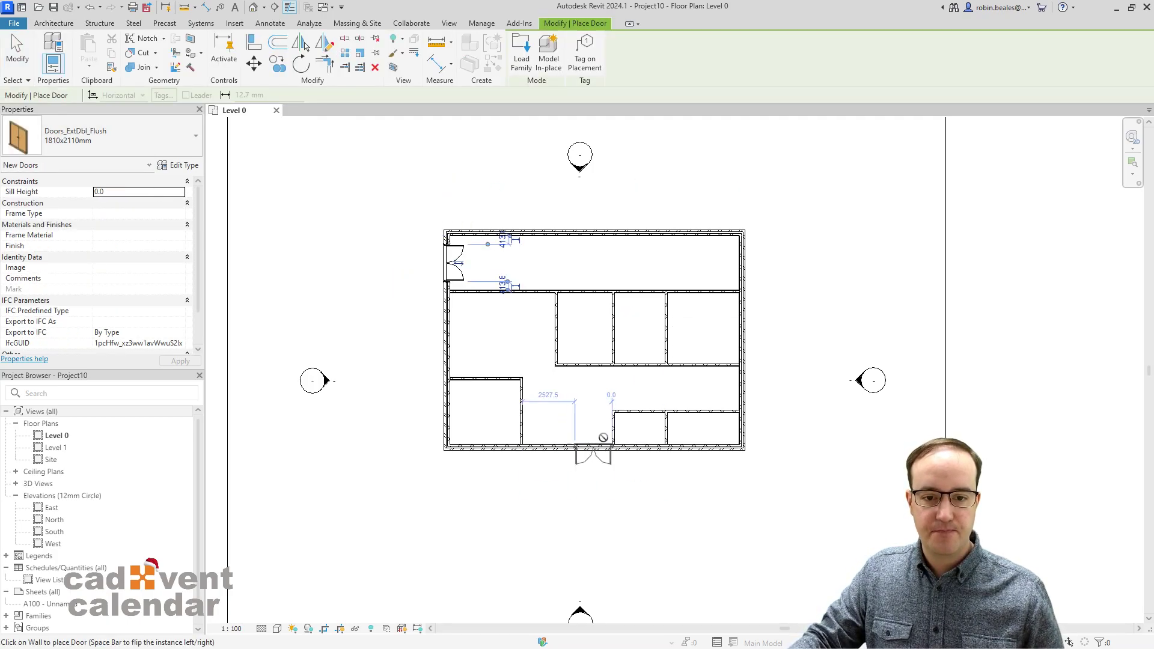
{"action": "left_click", "coordinate": [741, 388]}
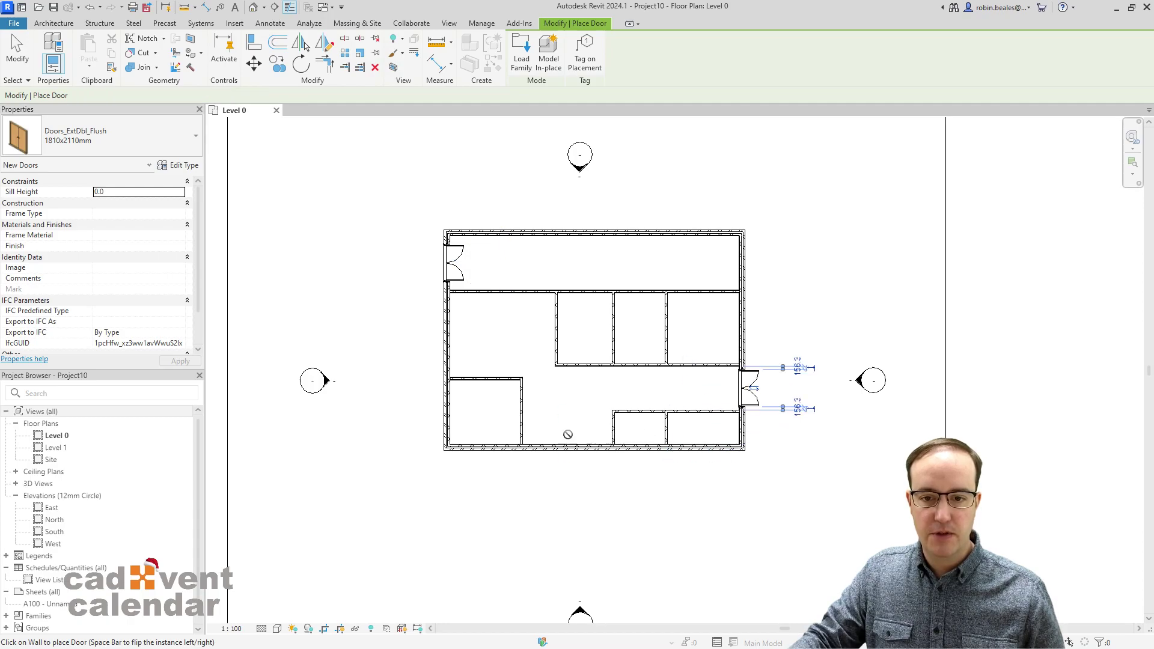
{"action": "right_click", "coordinate": [304, 198]}
{"action": "left_click", "coordinate": [327, 203]}
Place seven Doors_IntSgl 810x2110mm single doors in the interior walls, one into each room.
{"action": "left_click", "coordinate": [93, 137]}
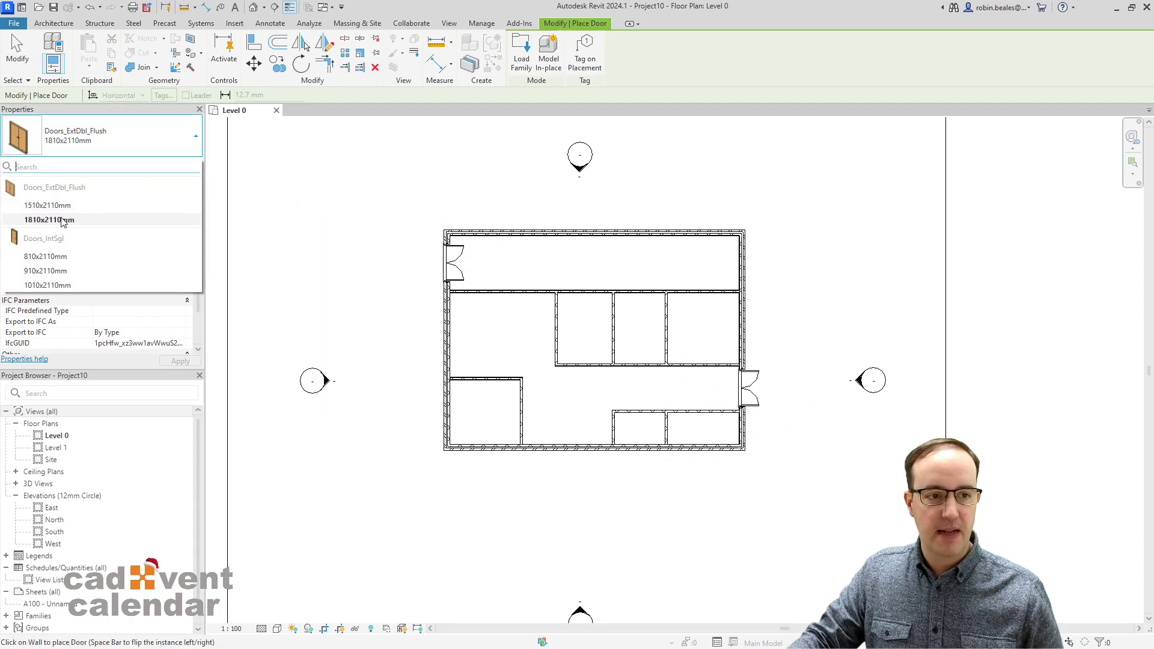
{"action": "left_click", "coordinate": [54, 264]}
{"action": "left_click", "coordinate": [601, 293]}
{"action": "left_click", "coordinate": [638, 293]}
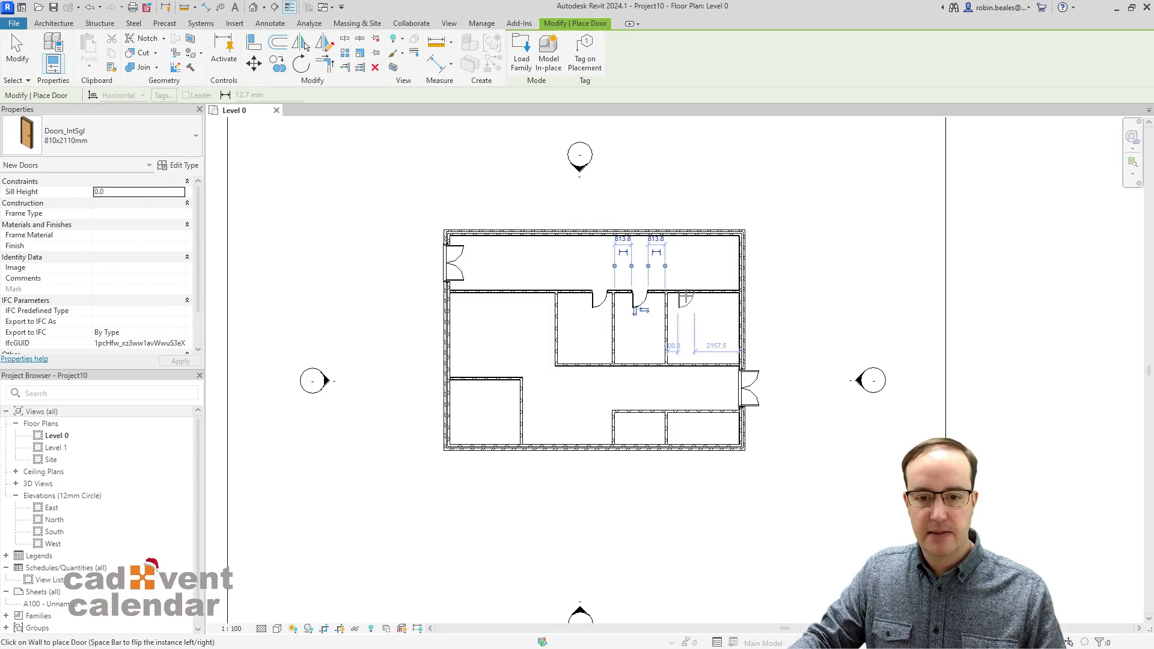
{"action": "left_click", "coordinate": [685, 294]}
{"action": "left_click", "coordinate": [613, 428]}
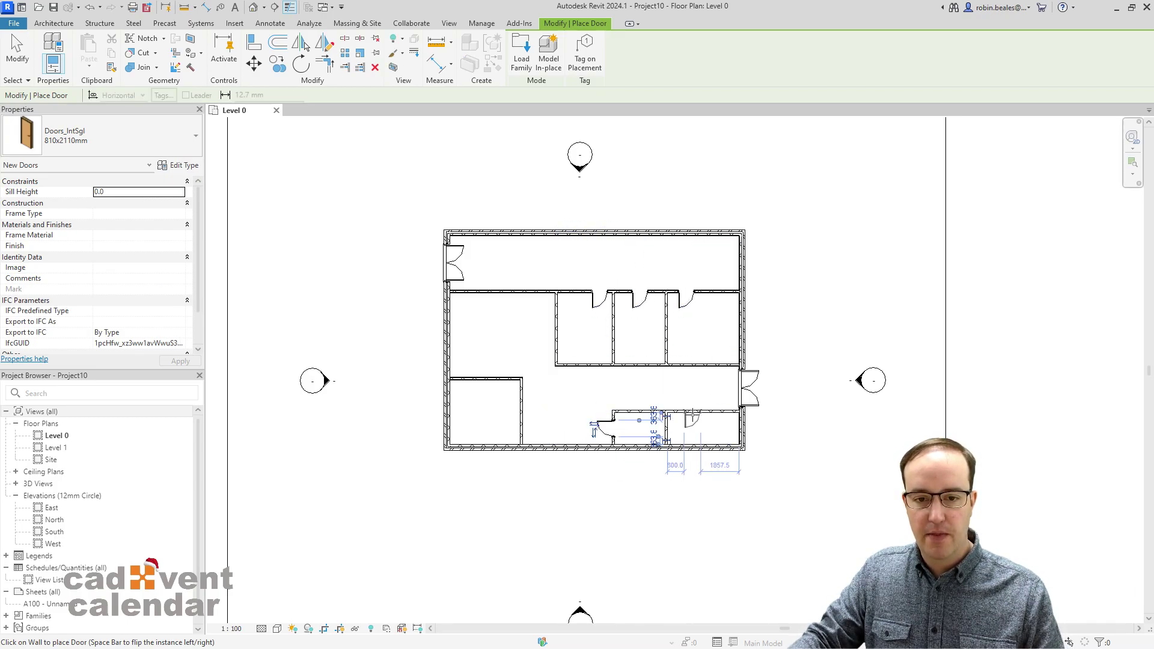
{"action": "left_click", "coordinate": [690, 408]}
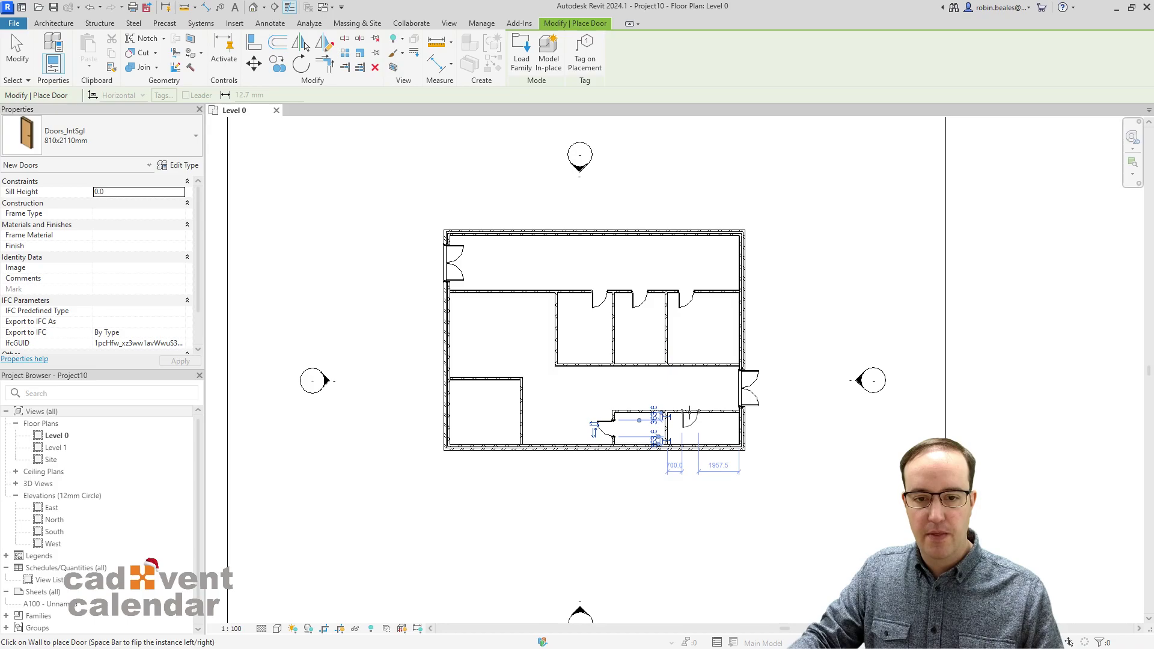
{"action": "left_click", "coordinate": [522, 413]}
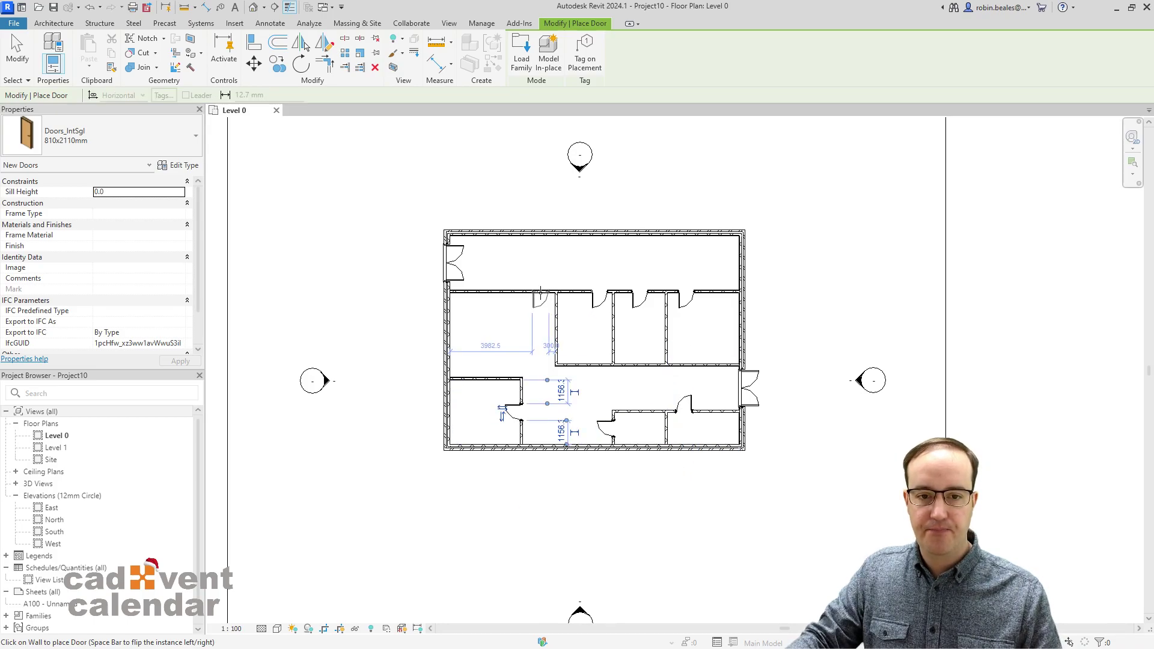
{"action": "left_click", "coordinate": [540, 297]}
{"action": "key", "text": "Escape"}
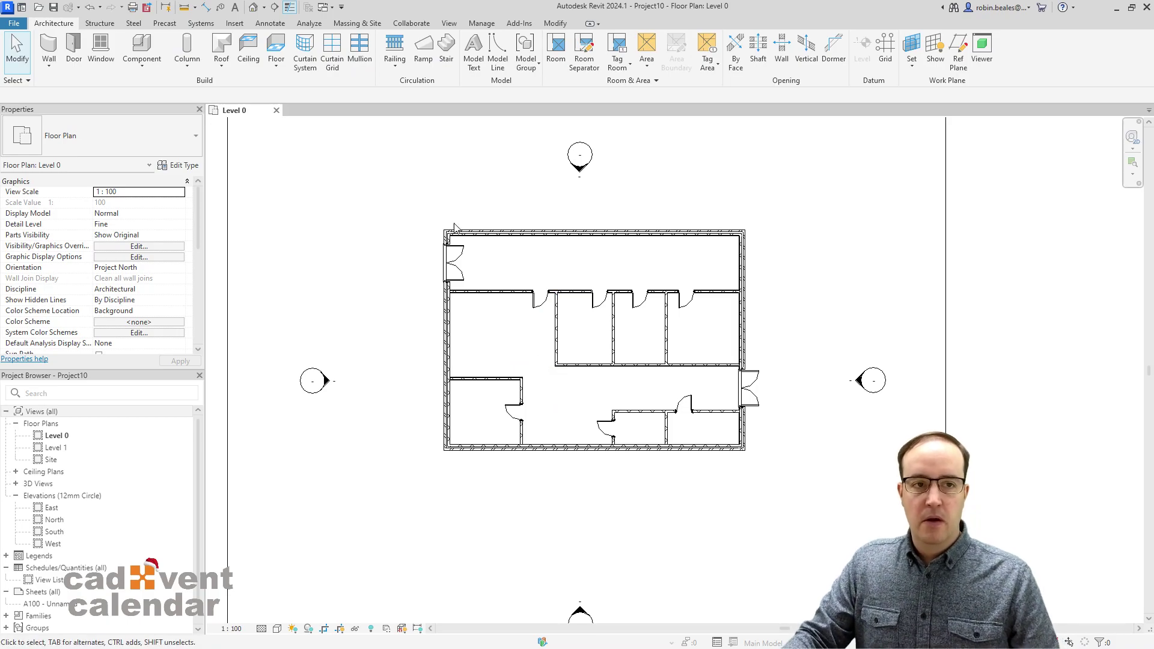
Start Path of Travel from the Analyze tab, keeping the Path of Travel Lines style.
{"action": "left_click", "coordinate": [308, 23]}
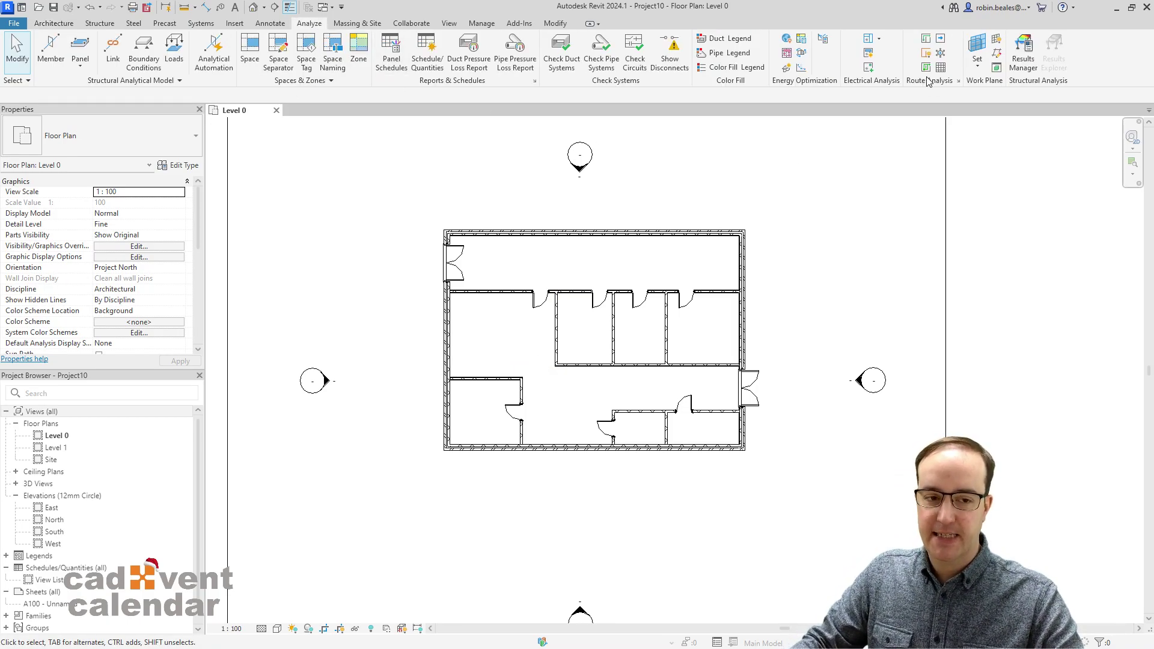
{"action": "left_click", "coordinate": [925, 41]}
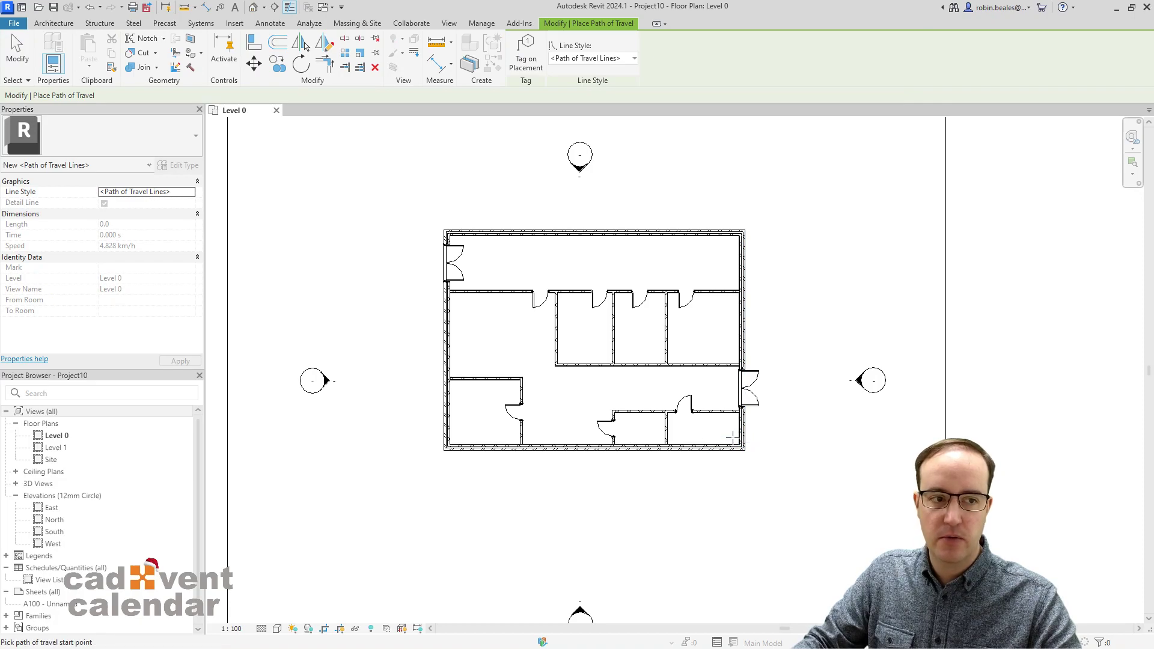
{"action": "left_click", "coordinate": [601, 58]}
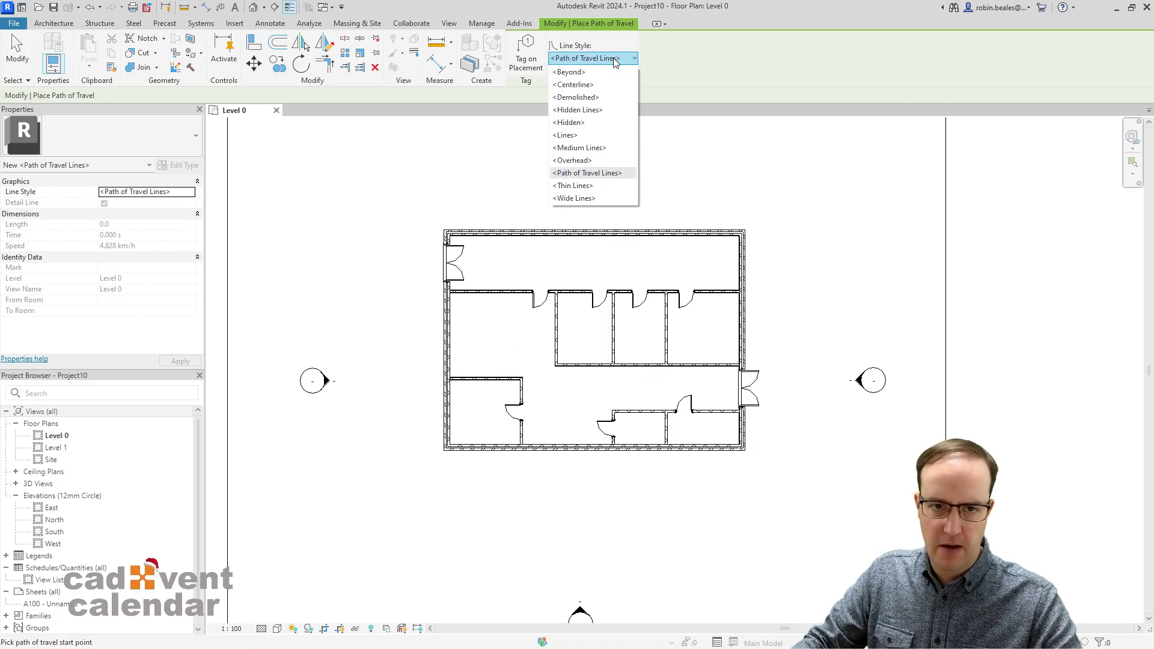
{"action": "left_click", "coordinate": [556, 165]}
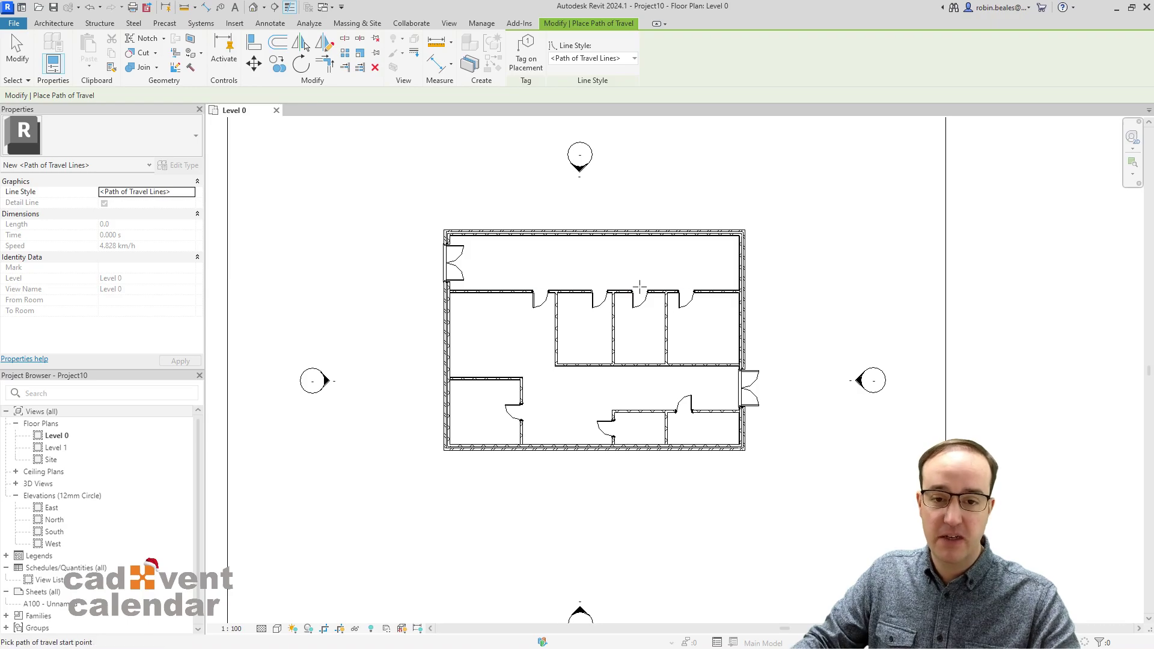
{"action": "scroll", "coordinate": [677, 512], "scroll_direction": "up", "scroll_amount": 3}
{"action": "scroll", "coordinate": [559, 419], "scroll_direction": "down", "scroll_amount": 1}
{"action": "scroll", "coordinate": [559, 419], "scroll_direction": "up", "scroll_amount": 3}
{"action": "scroll", "coordinate": [459, 338], "scroll_direction": "down", "scroll_amount": 3}
{"action": "scroll", "coordinate": [591, 392], "scroll_direction": "up", "scroll_amount": 2}
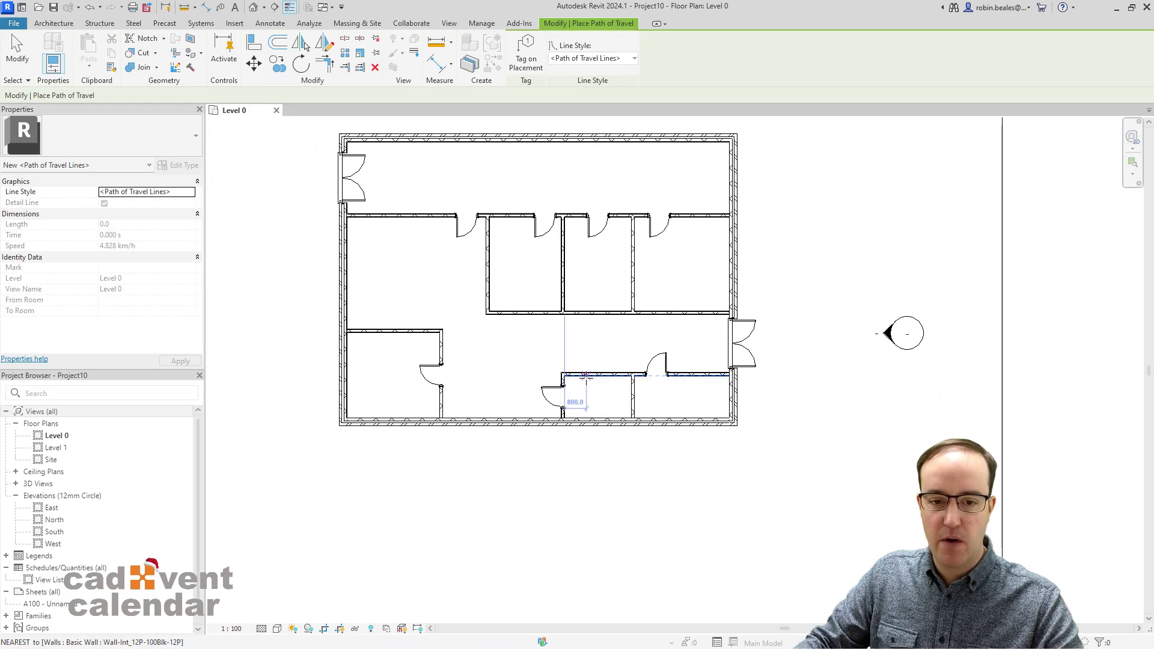
Draw a trial route from a lower room to outside the right exit, then undo it.
{"action": "left_click", "coordinate": [604, 403]}
{"action": "left_click", "coordinate": [876, 324]}
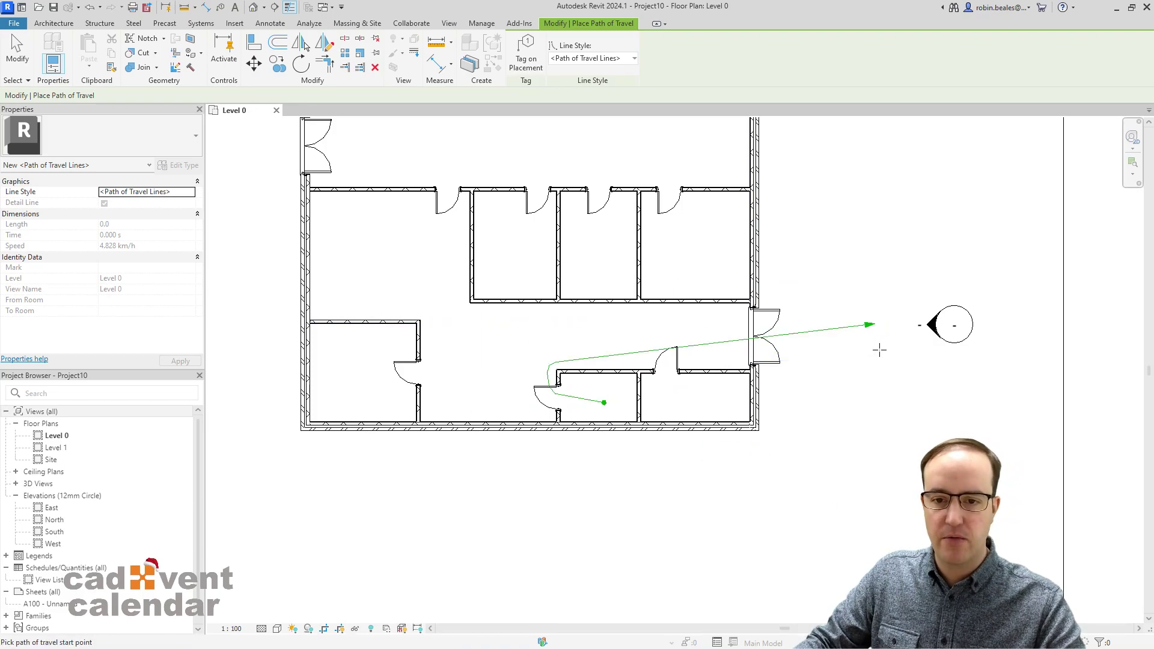
{"action": "key", "text": "ctrl+z"}
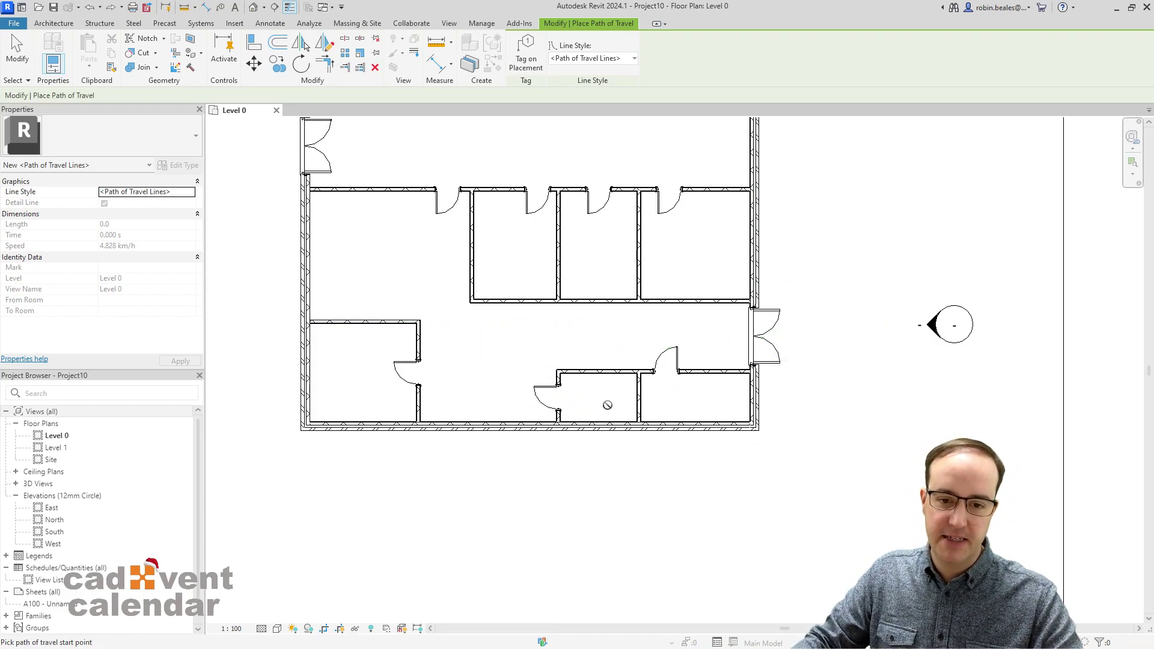
{"action": "scroll", "coordinate": [607, 404], "scroll_direction": "down", "scroll_amount": 8}
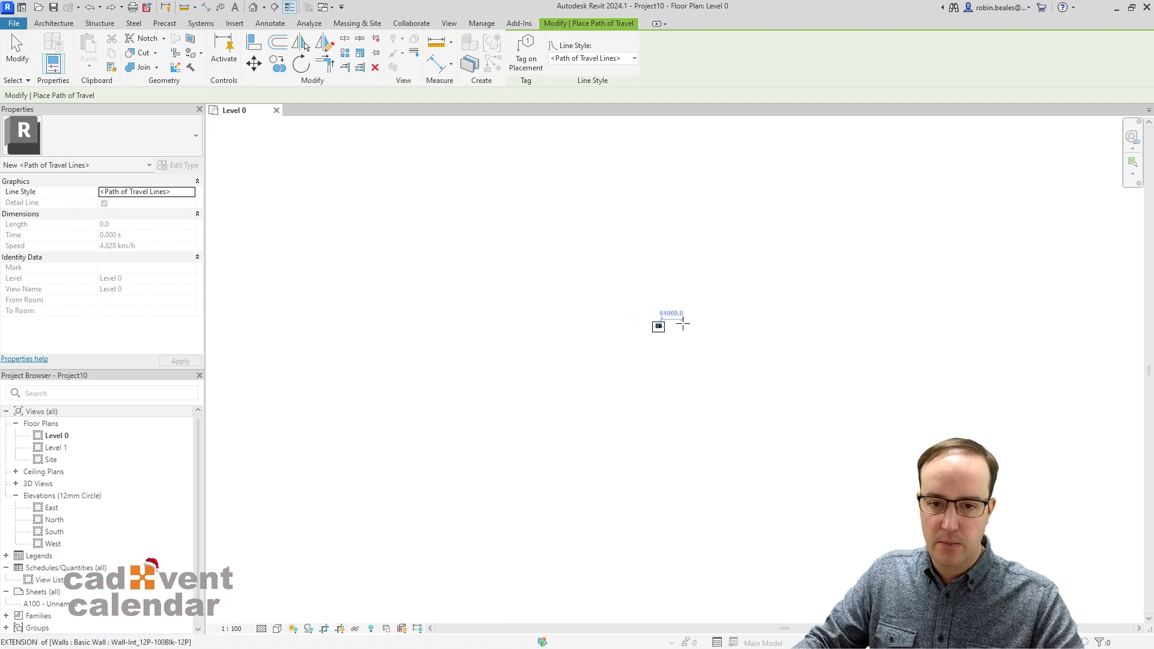
{"action": "scroll", "coordinate": [651, 319], "scroll_direction": "up", "scroll_amount": 6}
Draw escape routes from the lower middle, lower-left and upper middle rooms to points outside.
{"action": "left_click", "coordinate": [630, 328]}
{"action": "scroll", "coordinate": [639, 379], "scroll_direction": "up", "scroll_amount": 3}
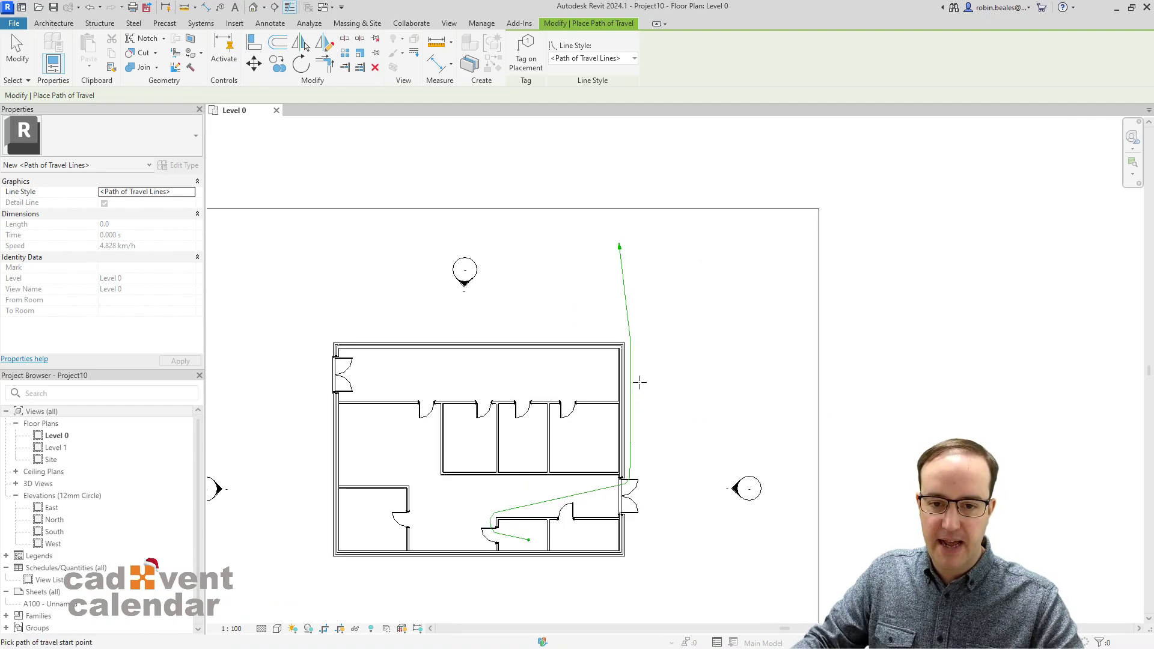
{"action": "left_click", "coordinate": [572, 533]}
{"action": "left_click", "coordinate": [443, 280]}
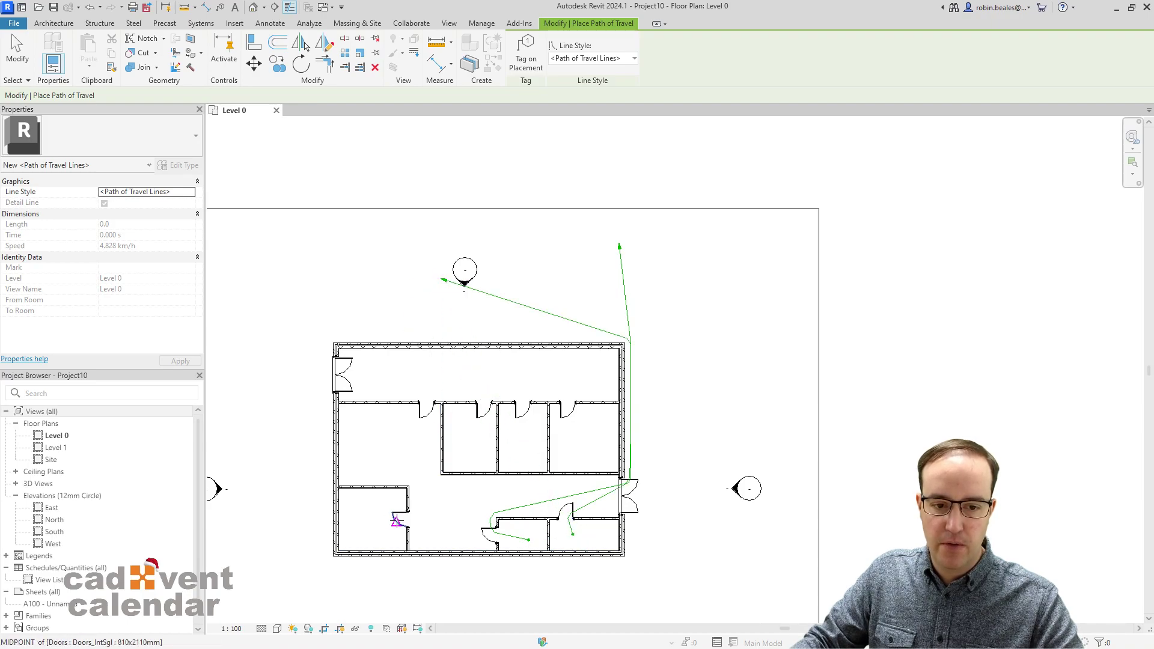
{"action": "left_click", "coordinate": [364, 516]}
{"action": "left_click", "coordinate": [291, 364]}
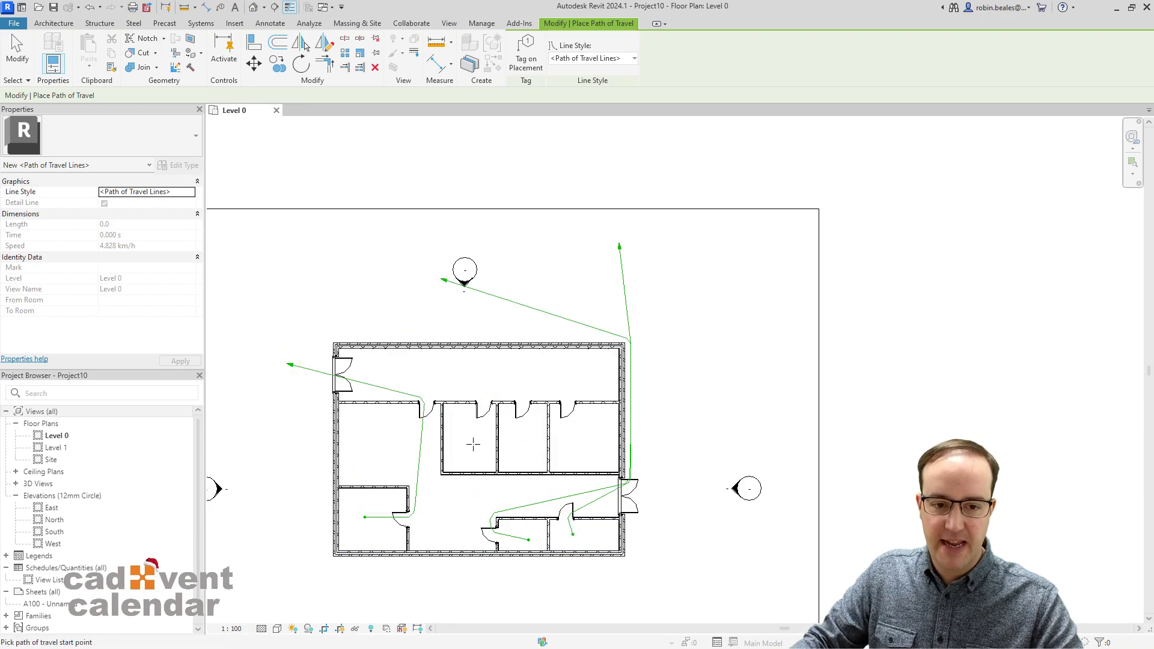
{"action": "left_click", "coordinate": [703, 426]}
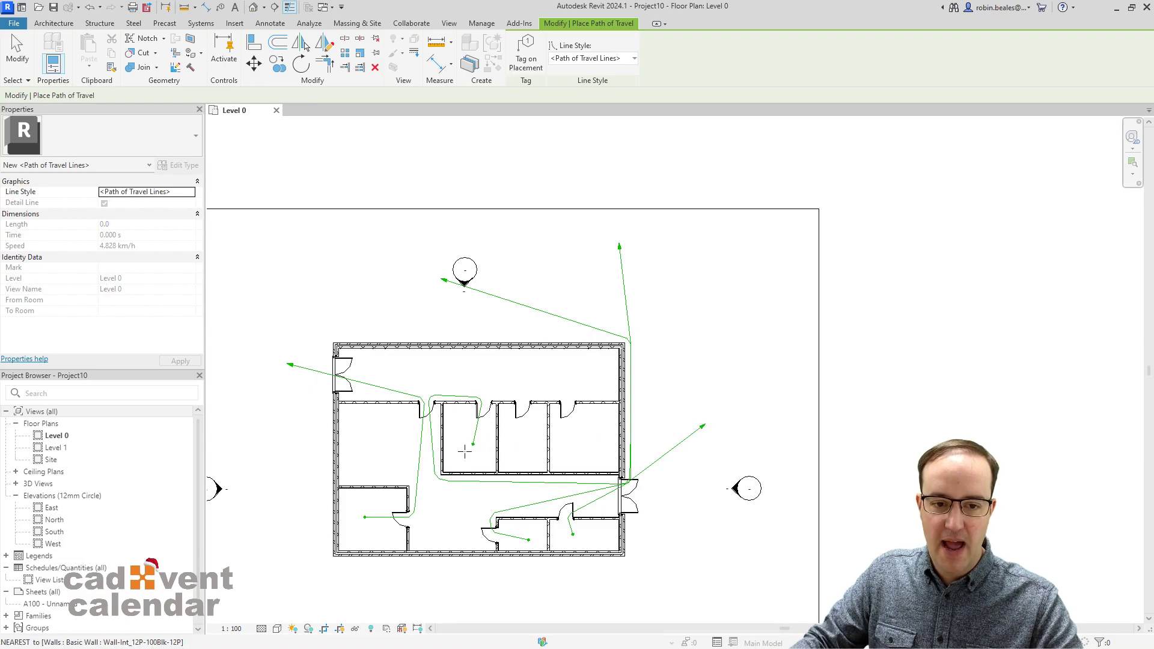
Finish the path tool and undo the previous path of travel.
{"action": "key", "text": "Escape"}
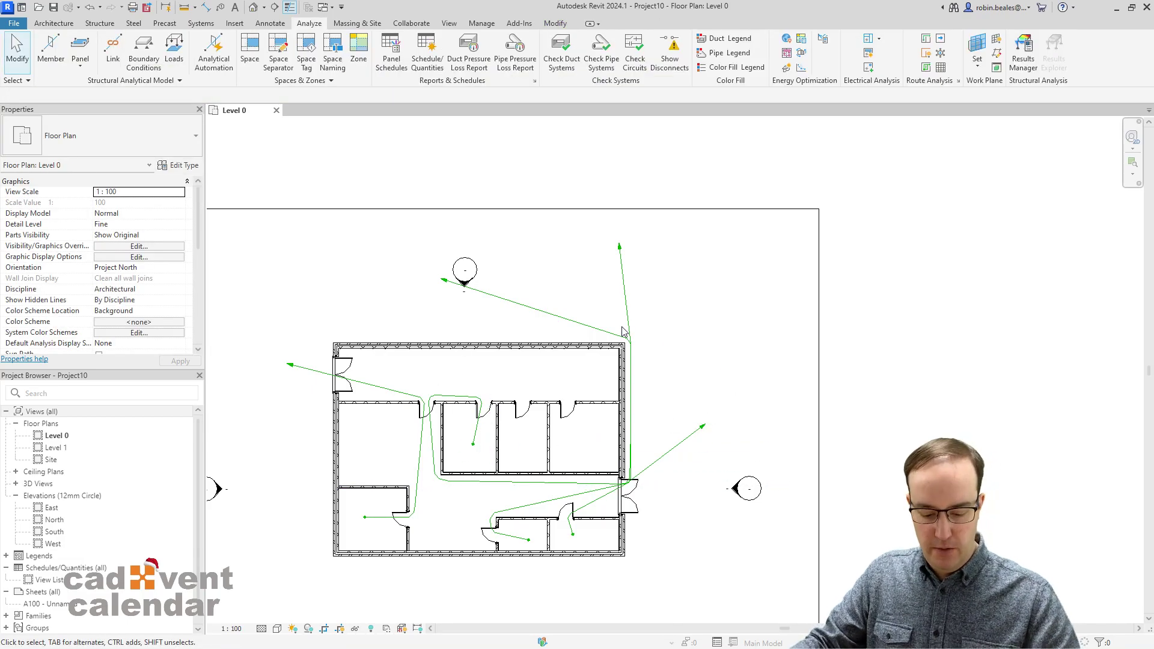
{"action": "key", "text": "ctrl+z"}
{"action": "key", "text": "ctrl+z"}
{"action": "key", "text": "ctrl+z"}
{"action": "scroll", "coordinate": [601, 421], "scroll_direction": "down", "scroll_amount": 3}
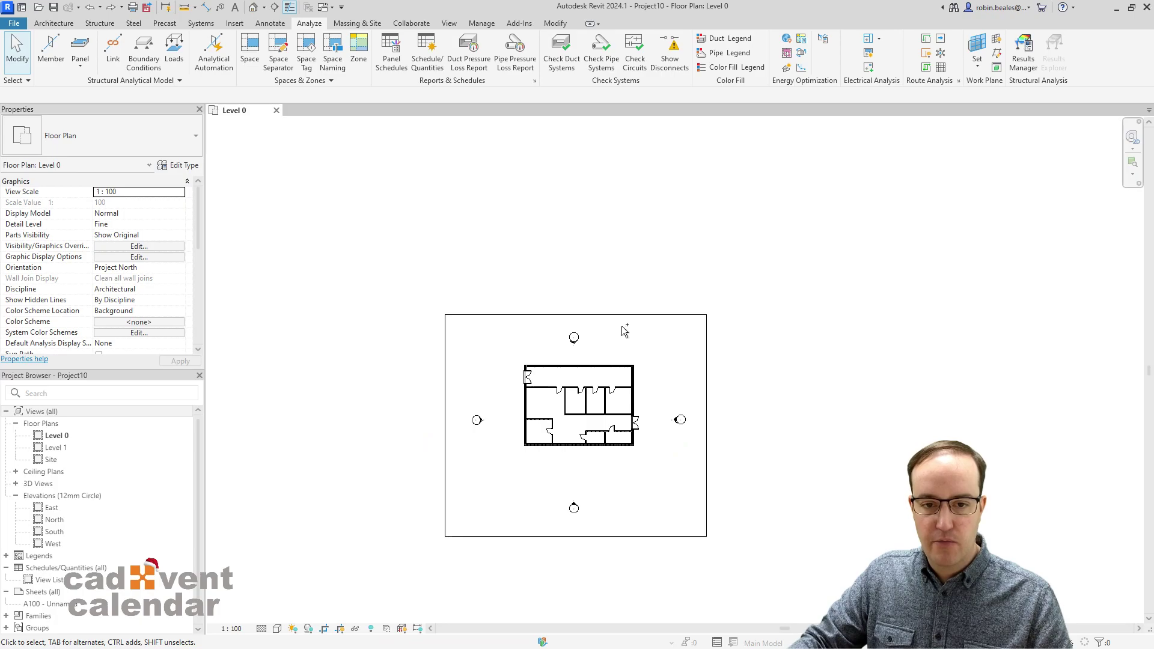
{"action": "scroll", "coordinate": [592, 443], "scroll_direction": "up", "scroll_amount": 5}
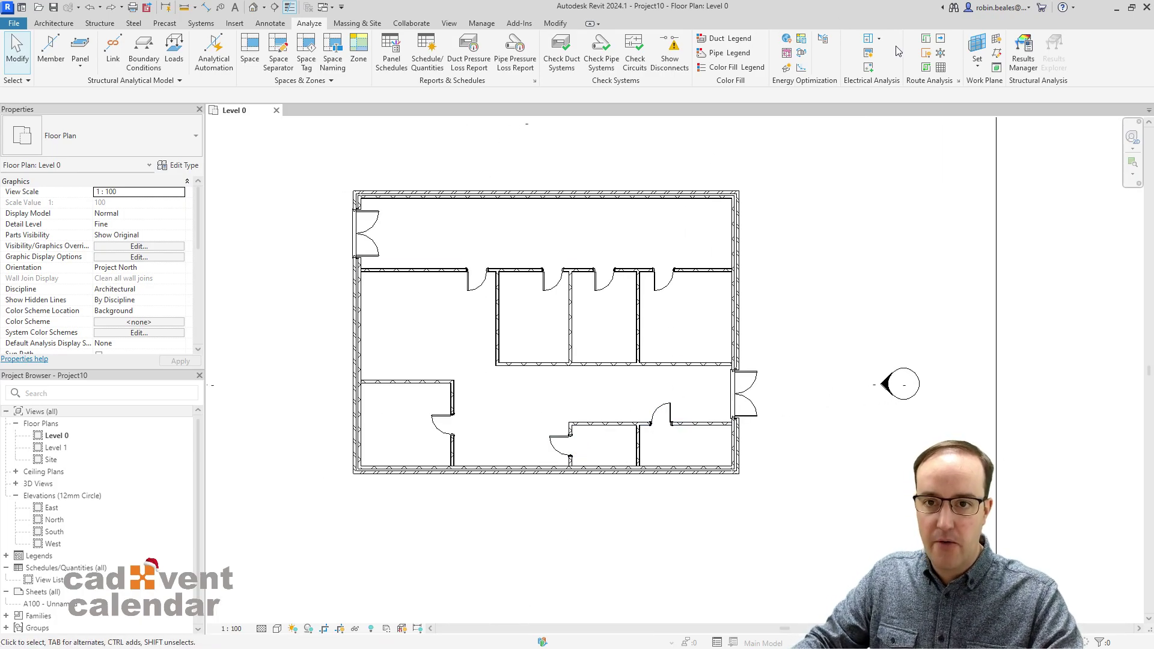
Draw three new paths: upper and lower middle rooms via the left door, lower-right room via the right.
{"action": "left_click", "coordinate": [926, 39]}
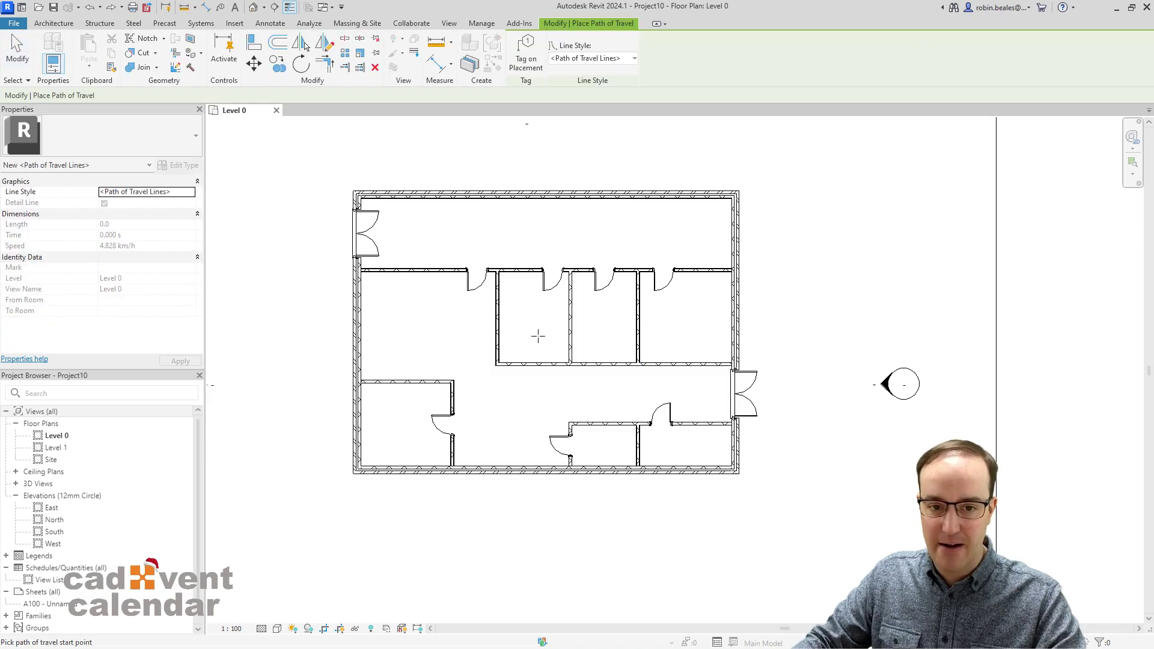
{"action": "left_click", "coordinate": [264, 243]}
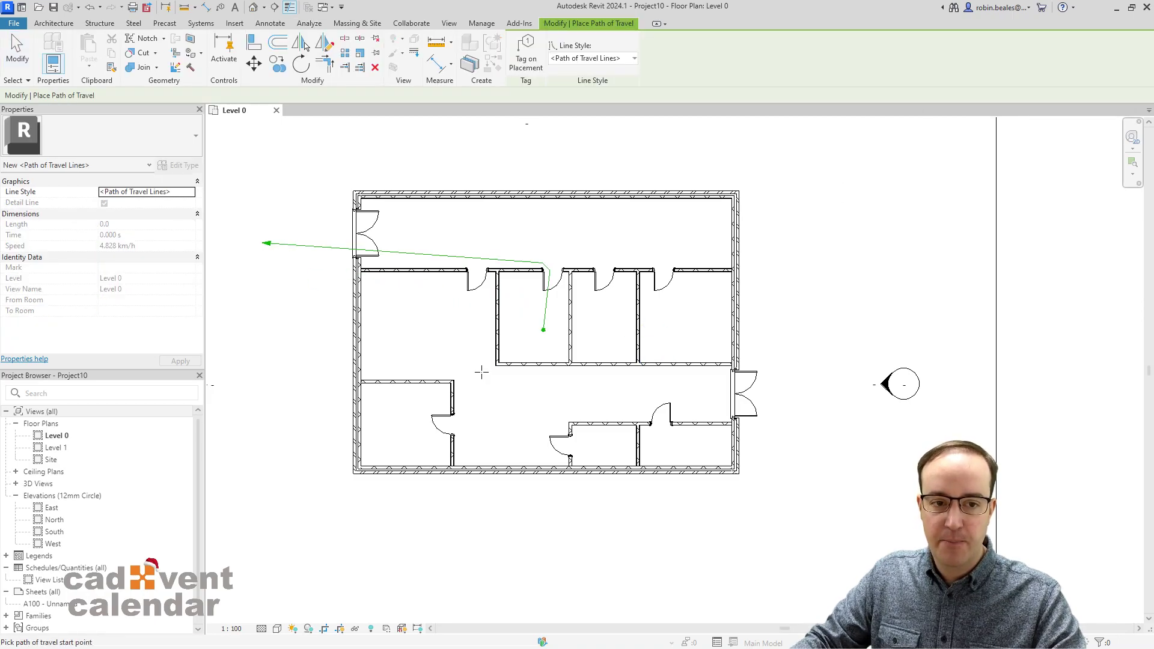
{"action": "left_click", "coordinate": [789, 386]}
{"action": "left_click", "coordinate": [595, 446]}
{"action": "left_click", "coordinate": [260, 304]}
{"action": "key", "text": "Escape"}
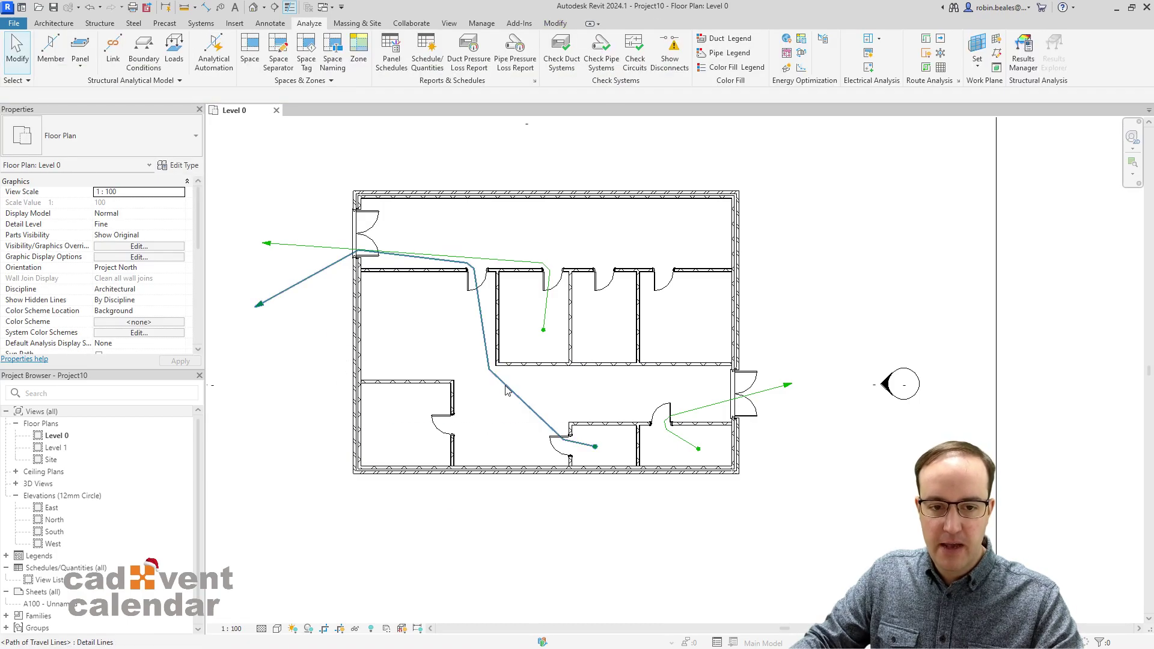
{"action": "left_click", "coordinate": [504, 382]}
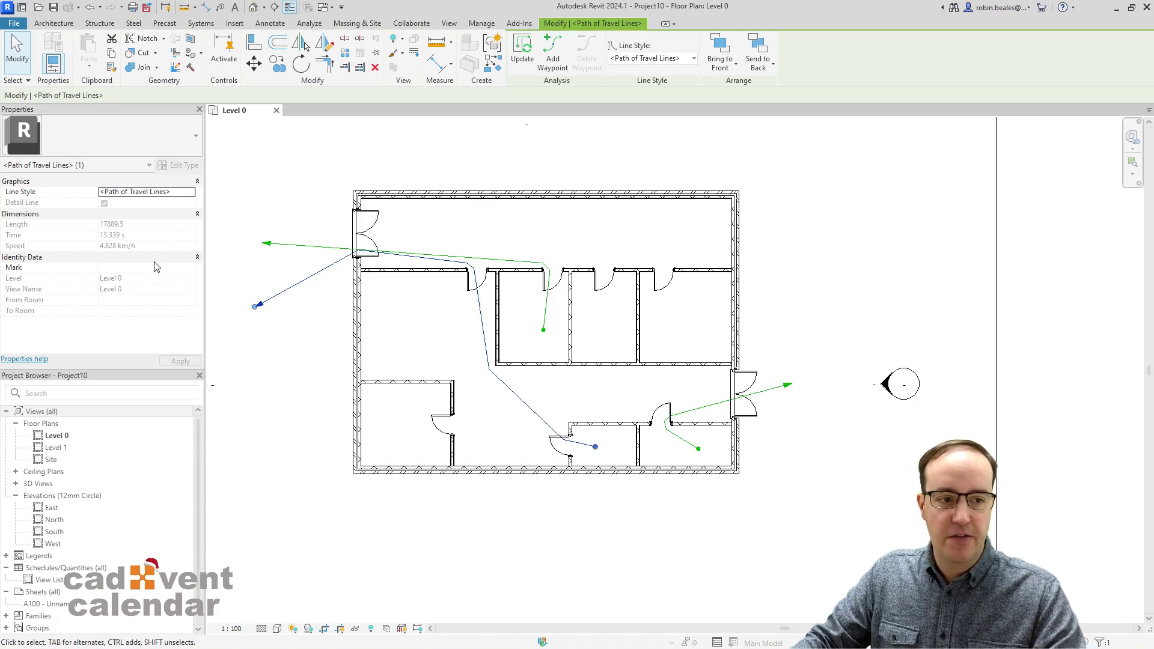
{"action": "left_click", "coordinate": [677, 439]}
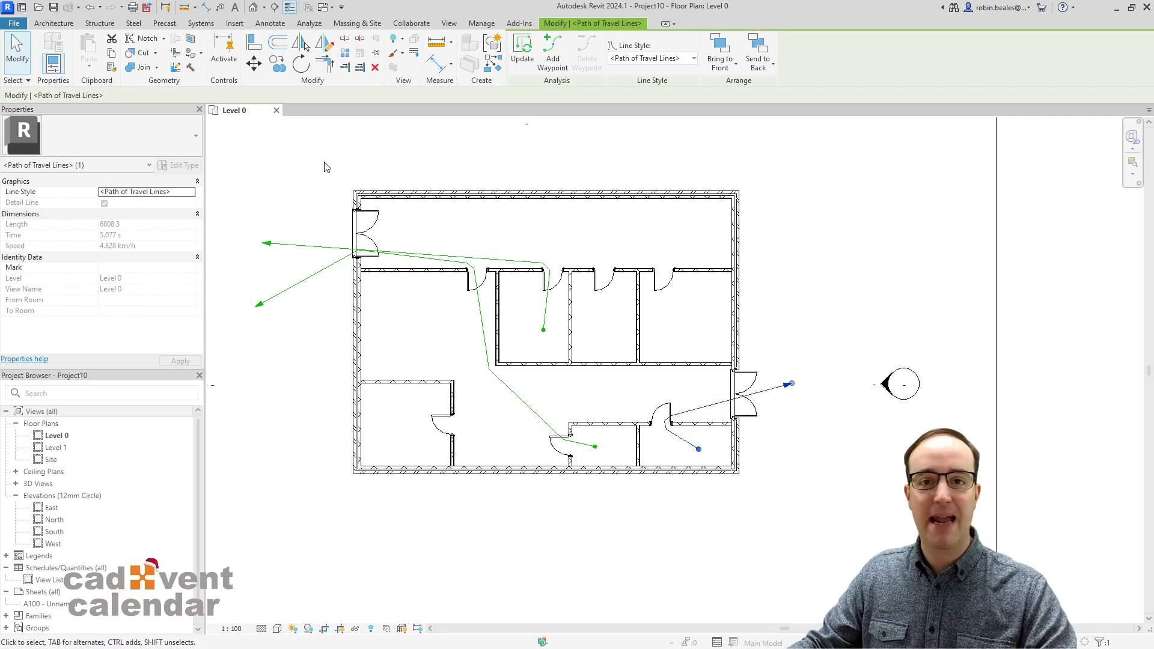
{"action": "left_click", "coordinate": [499, 160]}
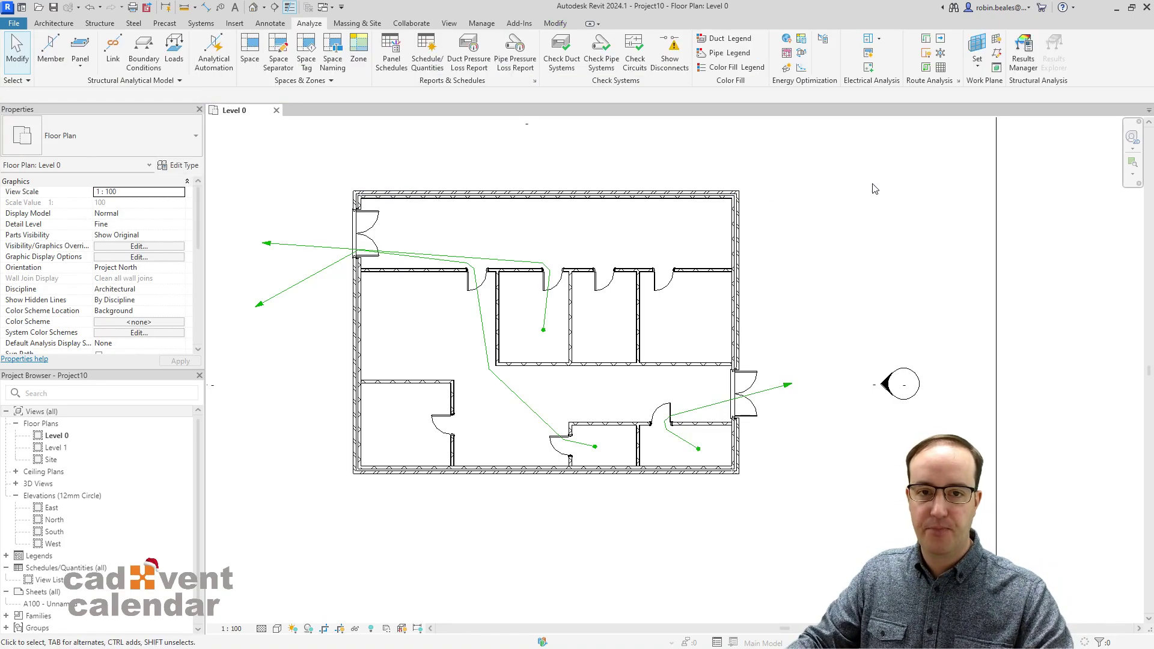
{"action": "left_click", "coordinate": [502, 386]}
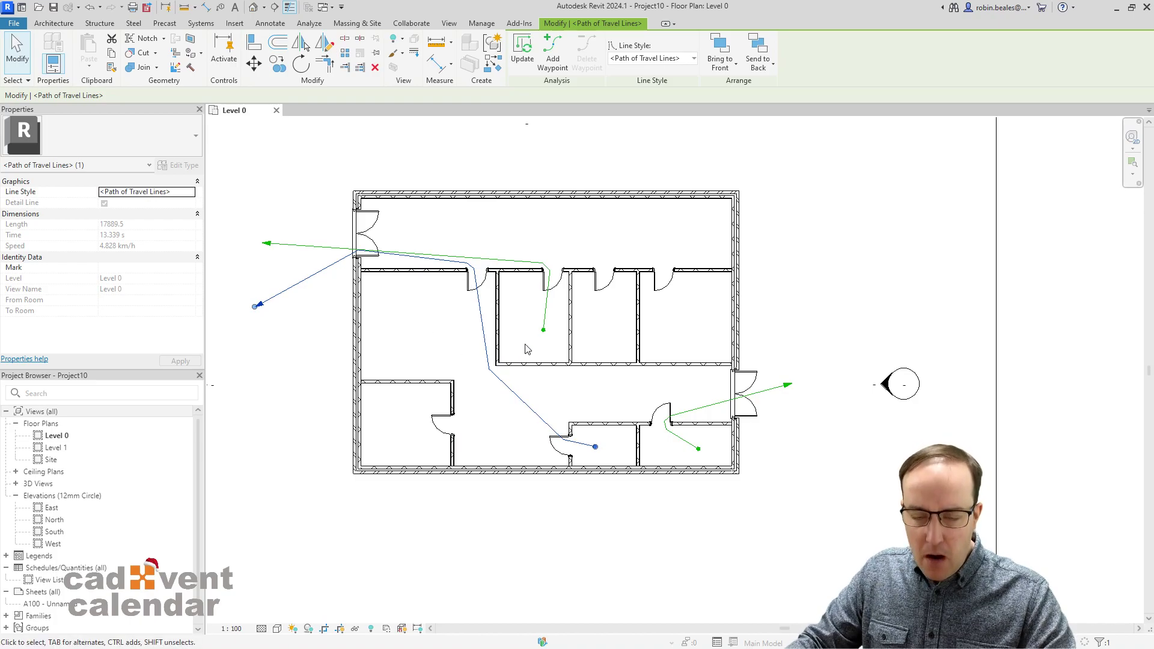
{"action": "key", "text": "Escape"}
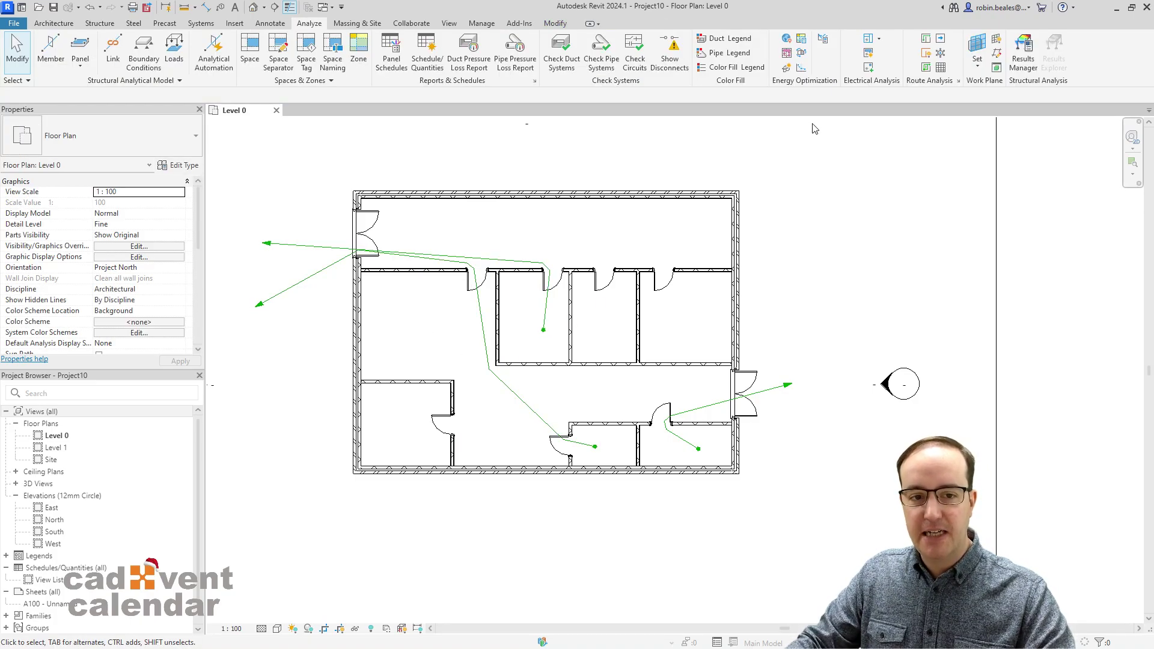
{"action": "middle_click_drag", "start_coordinate": [774, 221], "coordinate": [861, 211]}
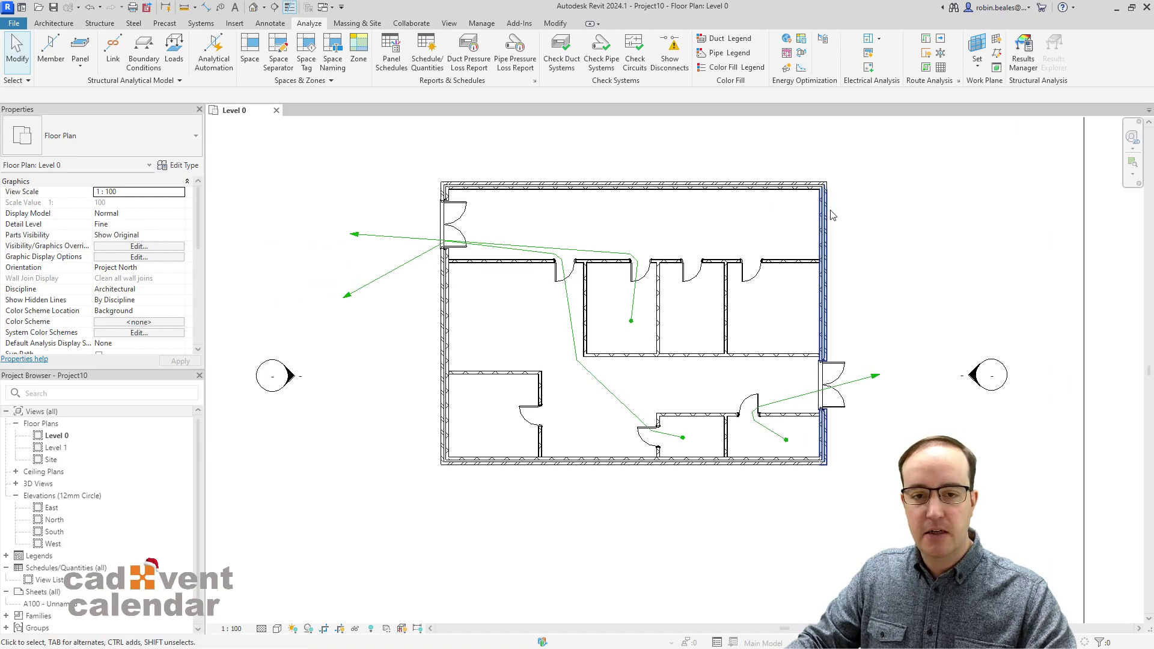
{"action": "left_click", "coordinate": [926, 54]}
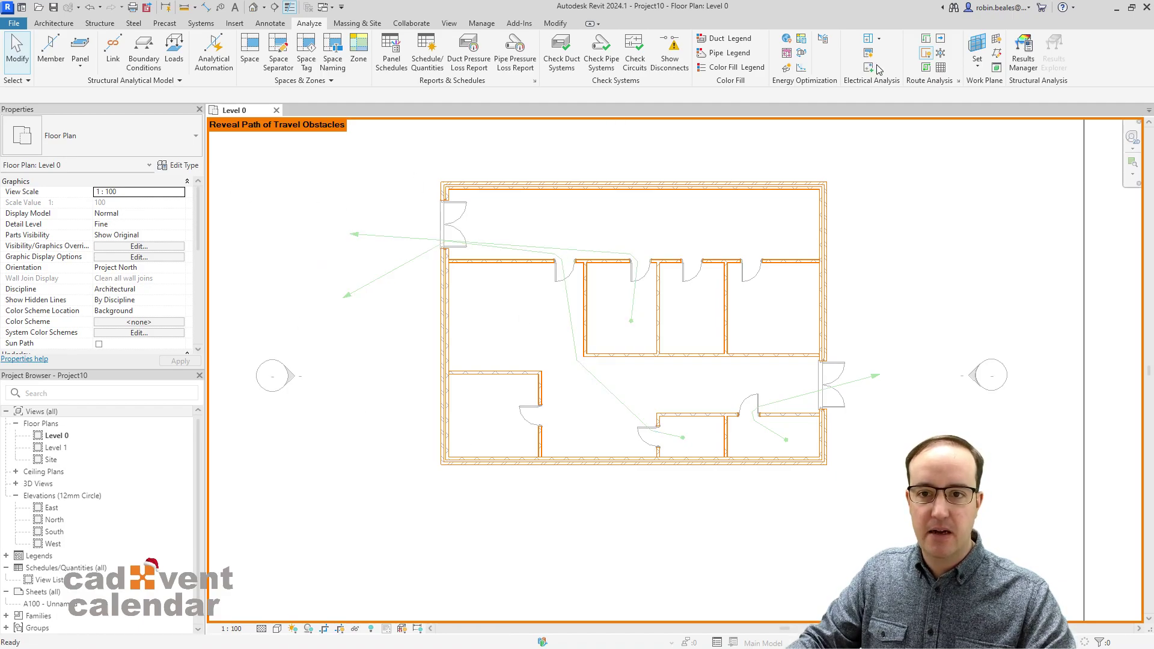
{"action": "left_click", "coordinate": [927, 54]}
Draw a short interior wall stub jutting left from the room's side wall.
{"action": "left_click", "coordinate": [54, 23]}
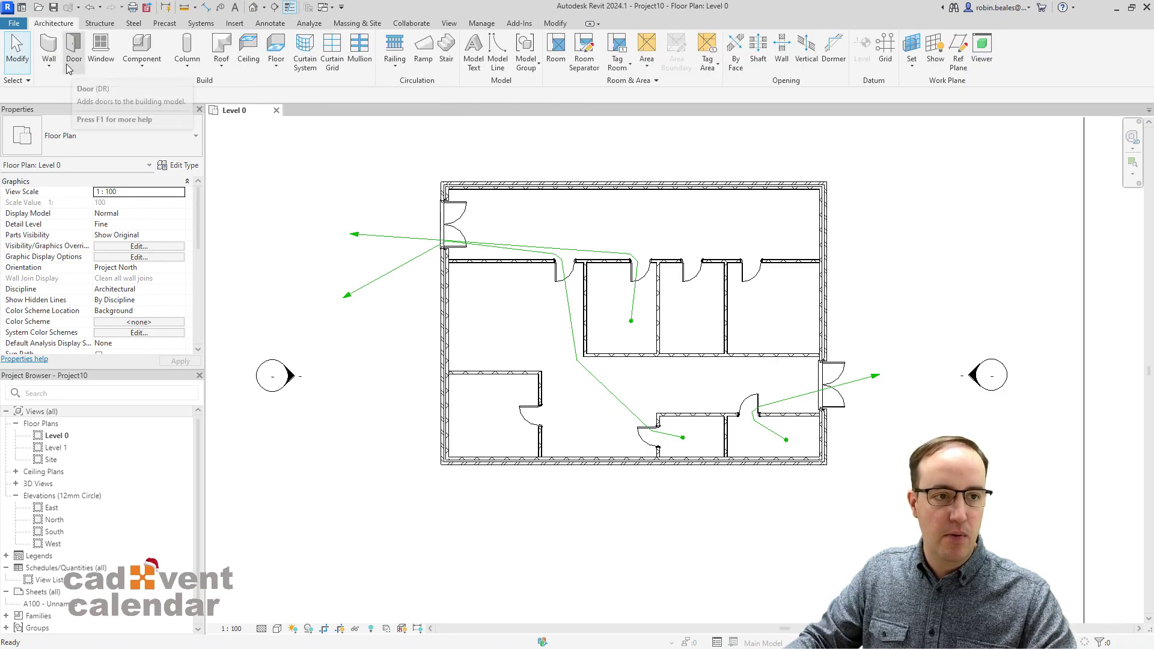
{"action": "left_click", "coordinate": [48, 48]}
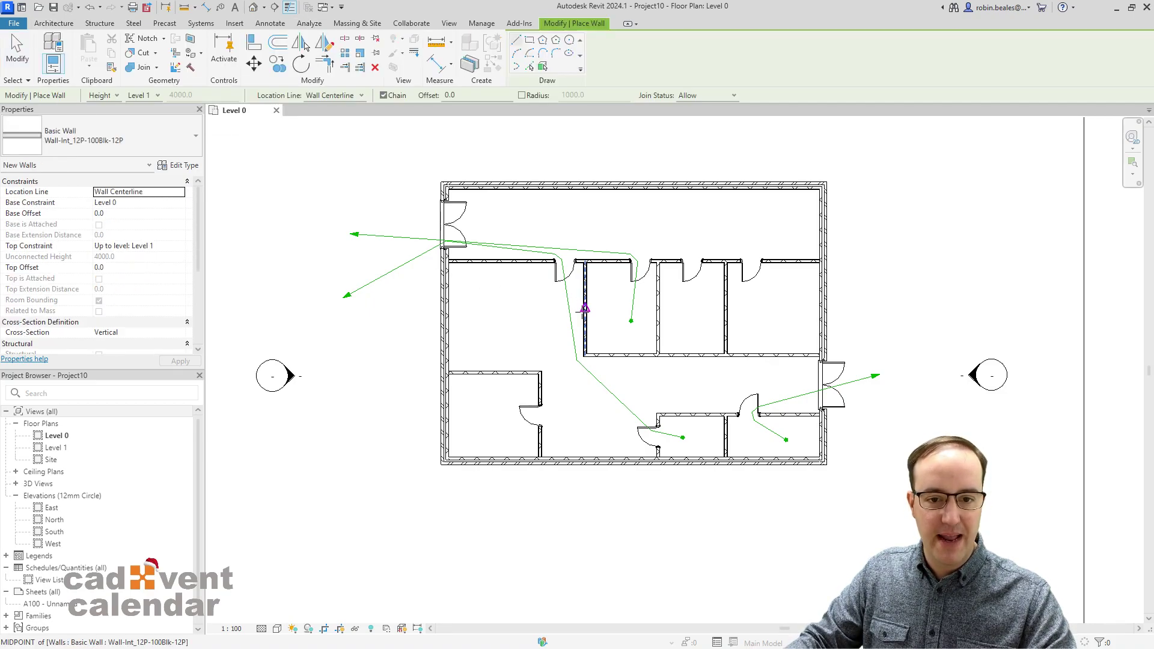
{"action": "left_click", "coordinate": [584, 335]}
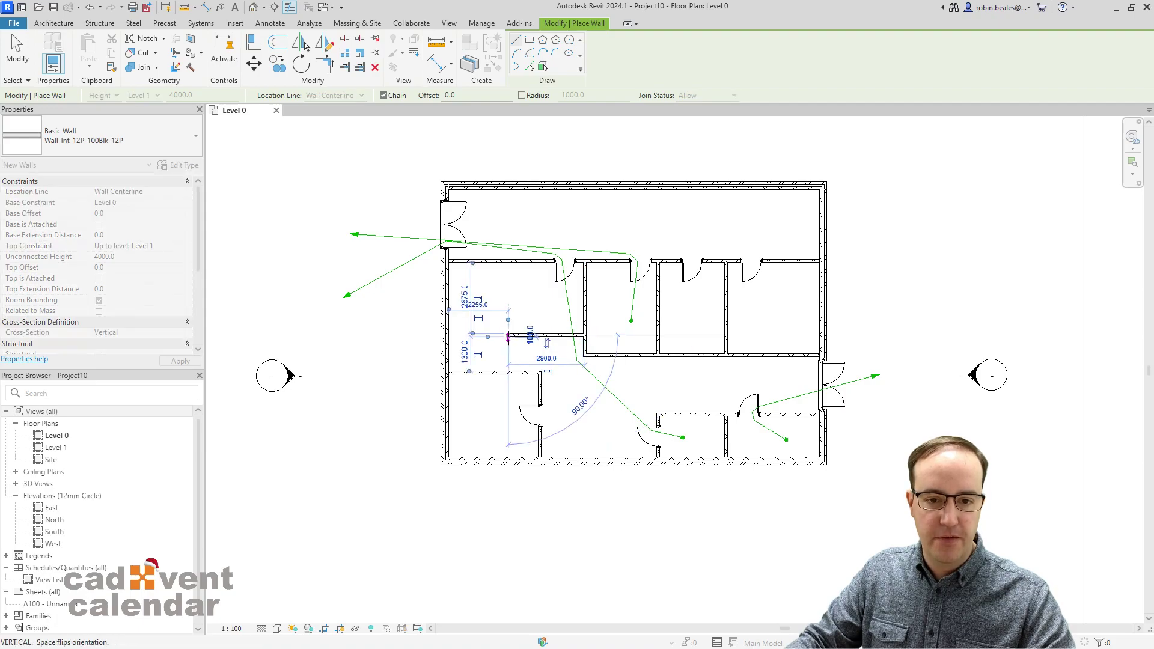
{"action": "left_click", "coordinate": [508, 337]}
{"action": "key", "text": "Escape"}
{"action": "key", "text": "Escape"}
Place a Furniture_Desk 1525x762mm_Student desk against the corridor wall by the left exit.
{"action": "left_click", "coordinate": [148, 52]}
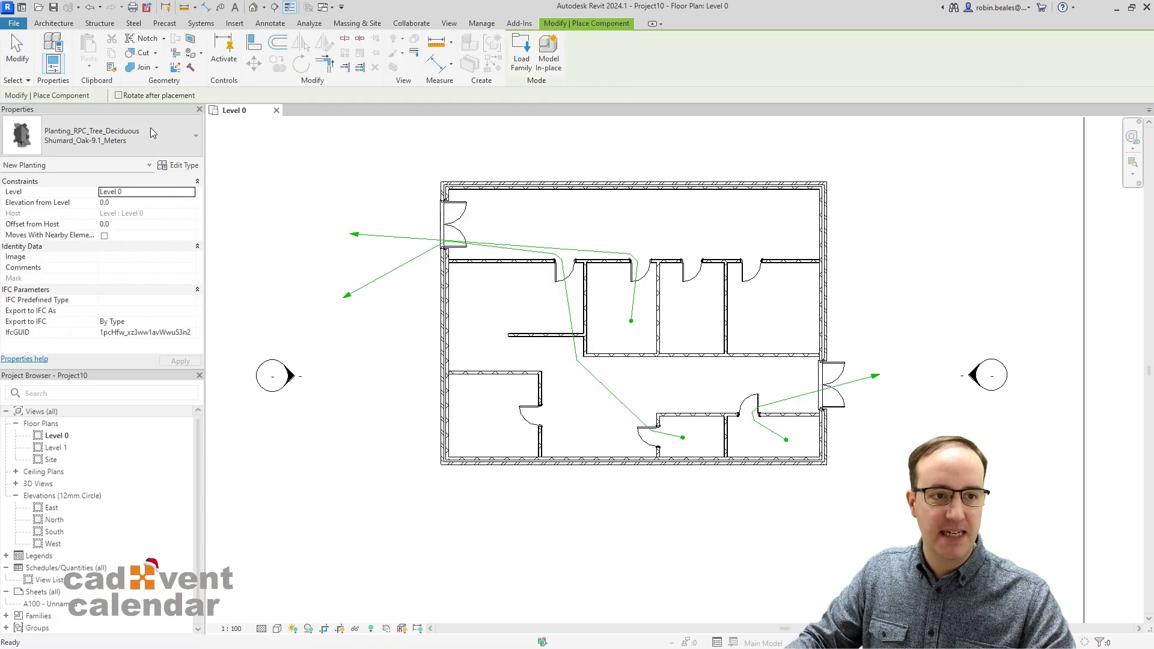
{"action": "left_click", "coordinate": [150, 134]}
{"action": "scroll", "coordinate": [48, 217], "scroll_direction": "up", "scroll_amount": 10}
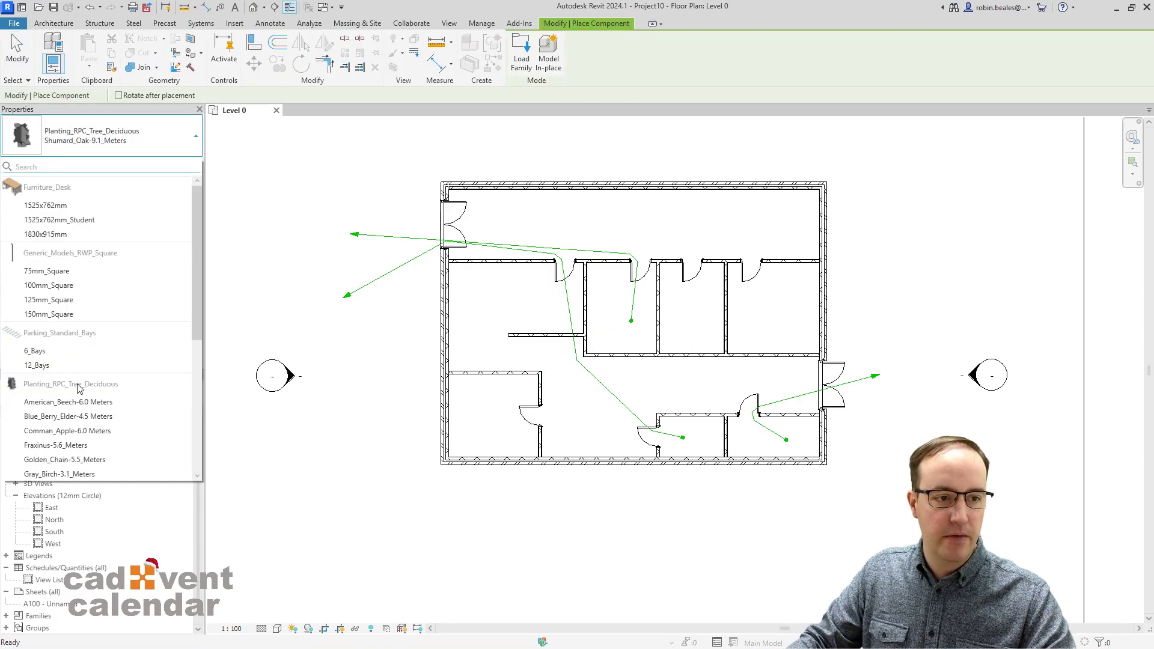
{"action": "left_click", "coordinate": [48, 219]}
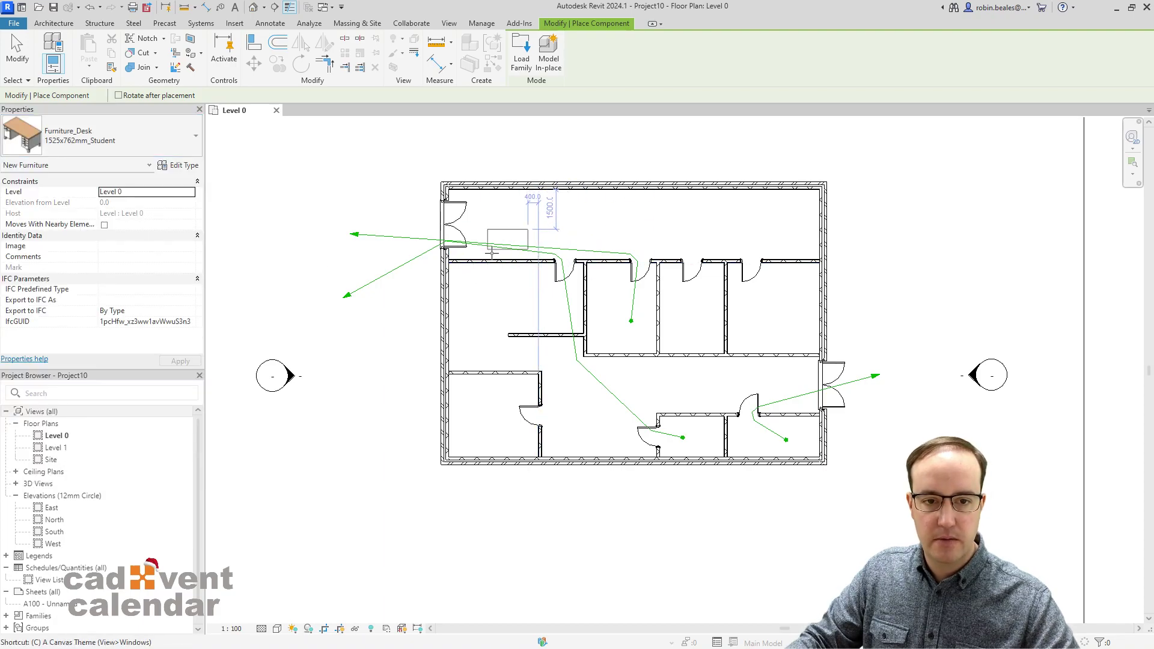
{"action": "key", "text": "Escape"}
{"action": "key", "text": "Escape"}
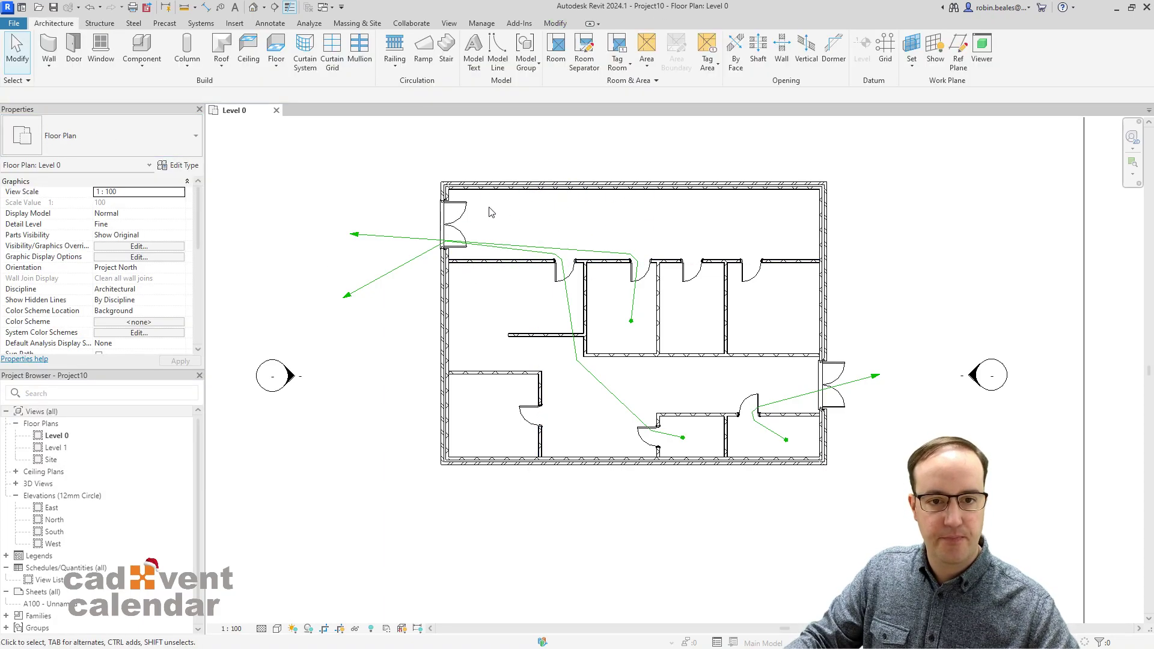
{"action": "left_click", "coordinate": [142, 47]}
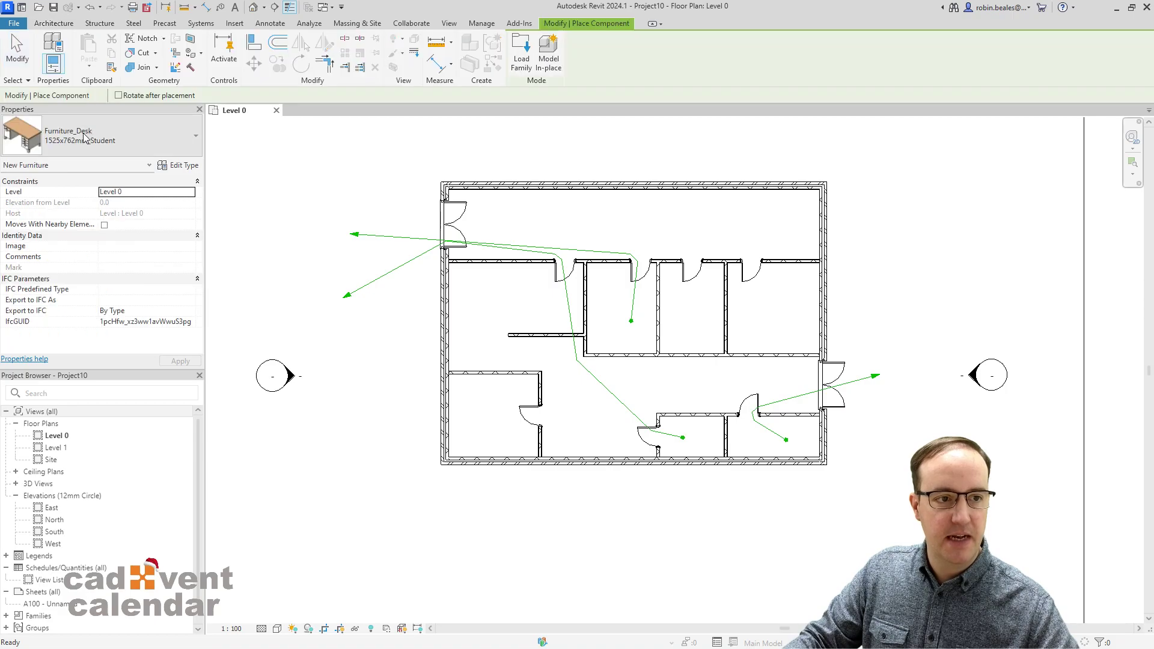
{"action": "left_click", "coordinate": [522, 262]}
{"action": "key", "text": "Escape"}
{"action": "key", "text": "Escape"}
Update the lower middle room's path of travel so it detours around the new desk and wall.
{"action": "scroll", "coordinate": [581, 263], "scroll_direction": "up", "scroll_amount": 5}
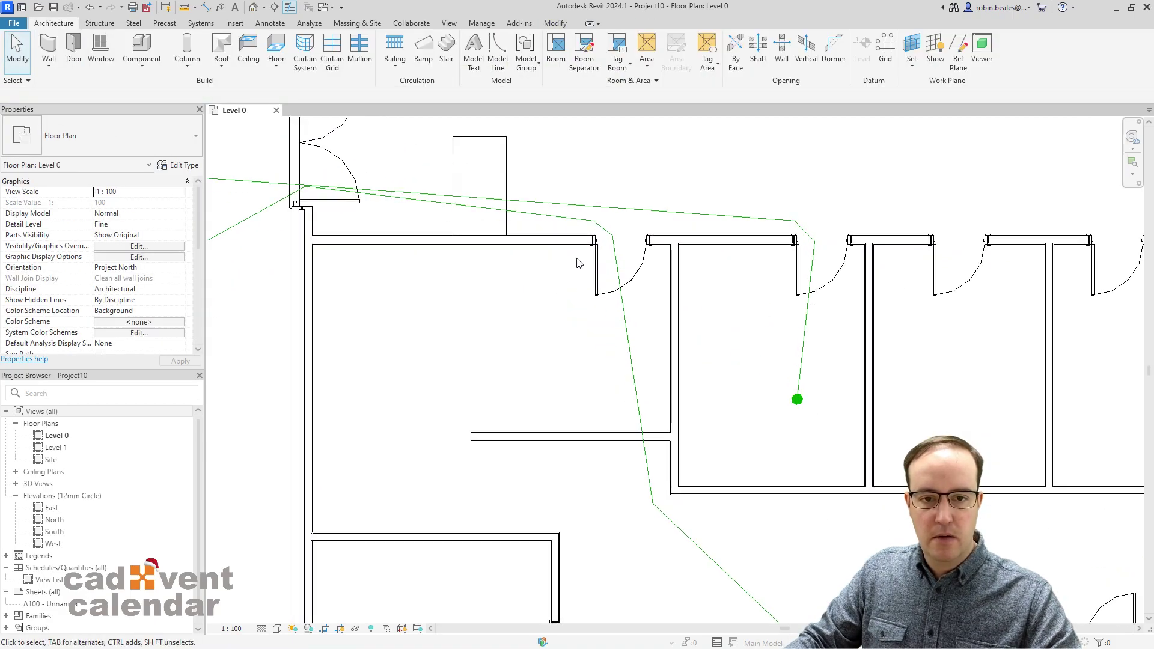
{"action": "left_click", "coordinate": [608, 231]}
{"action": "scroll", "coordinate": [600, 235], "scroll_direction": "down", "scroll_amount": 3}
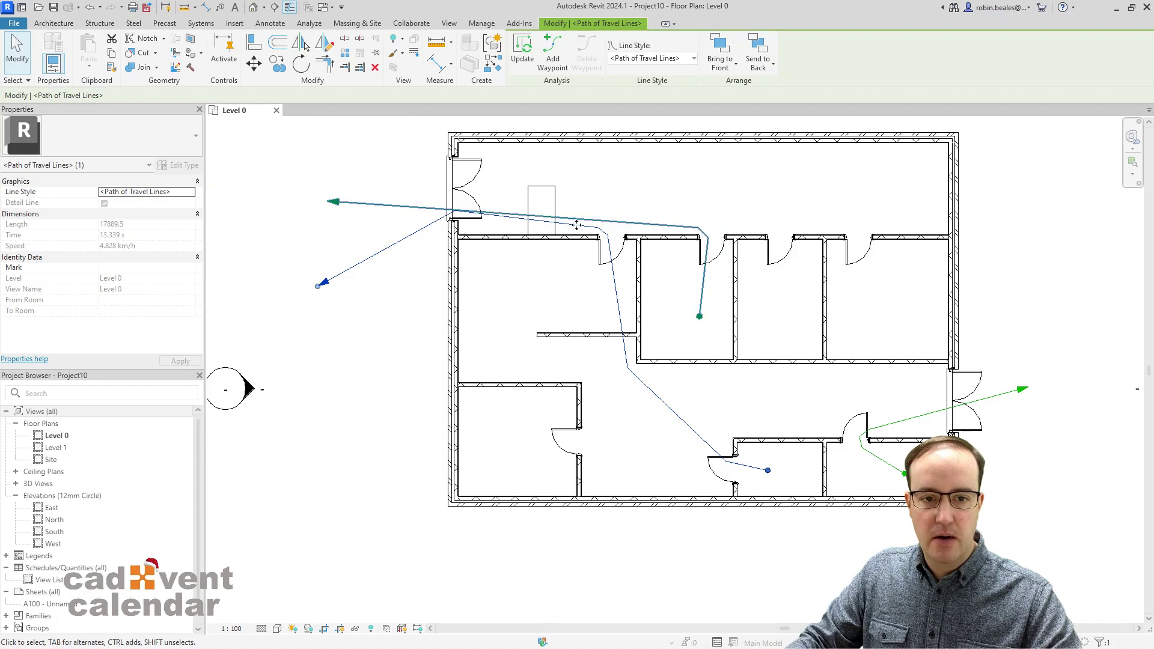
{"action": "left_click", "coordinate": [521, 51]}
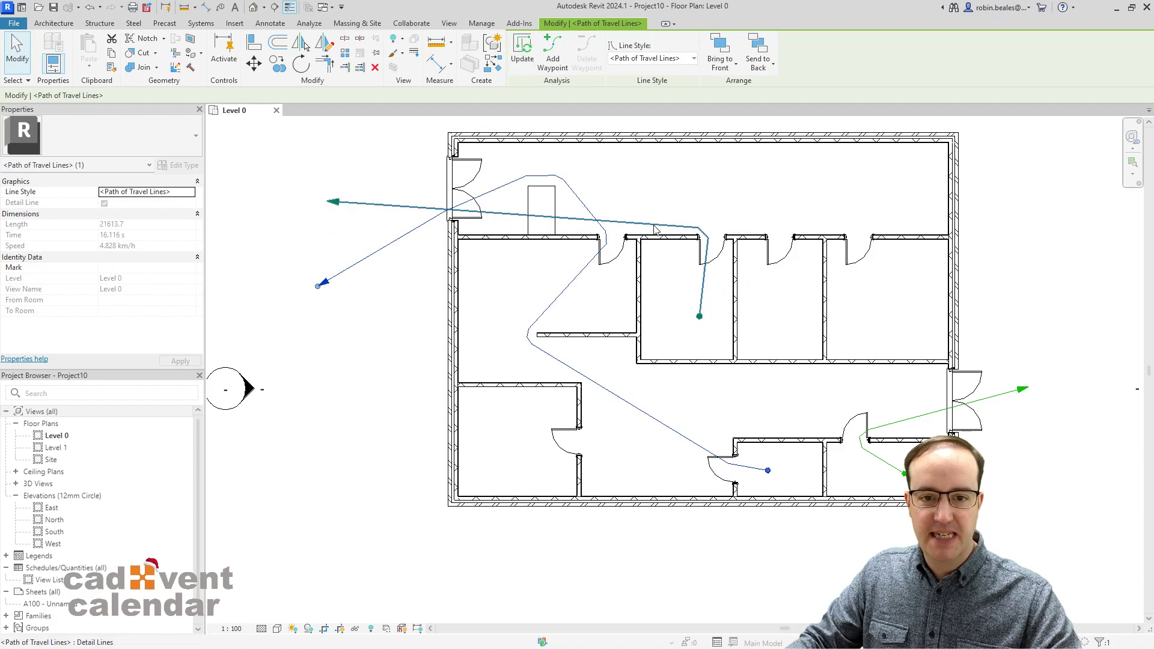
{"action": "left_click", "coordinate": [521, 51]}
{"action": "middle_click_drag", "start_coordinate": [745, 380], "coordinate": [607, 315]}
{"action": "middle_click_drag", "start_coordinate": [577, 210], "coordinate": [711, 295]}
{"action": "left_click", "coordinate": [330, 202]}
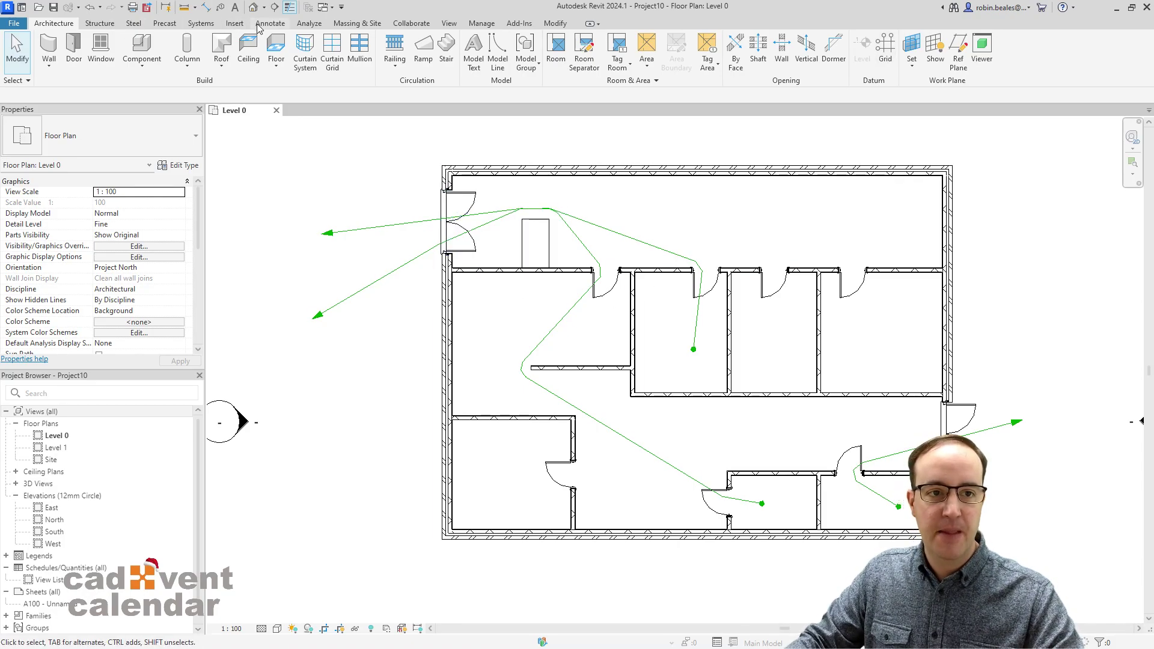
Turn on Reveal Path of Travel Obstacles and dismiss the missing People Content prompt.
{"action": "left_click", "coordinate": [309, 23]}
{"action": "left_click", "coordinate": [934, 55]}
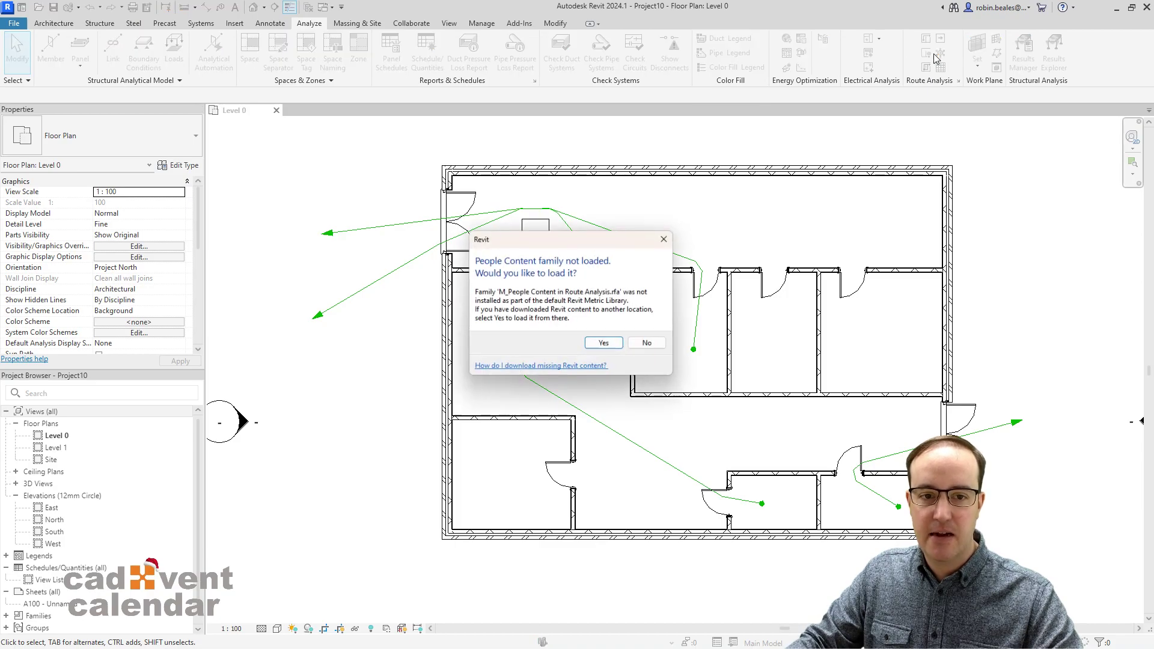
{"action": "left_click", "coordinate": [647, 343]}
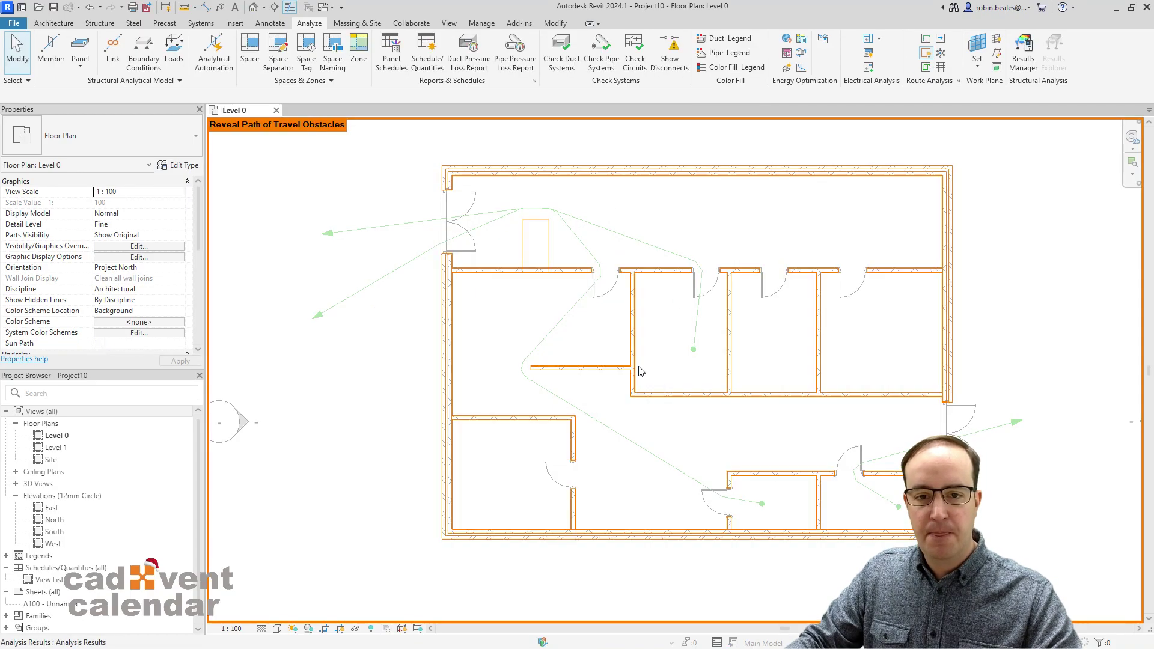